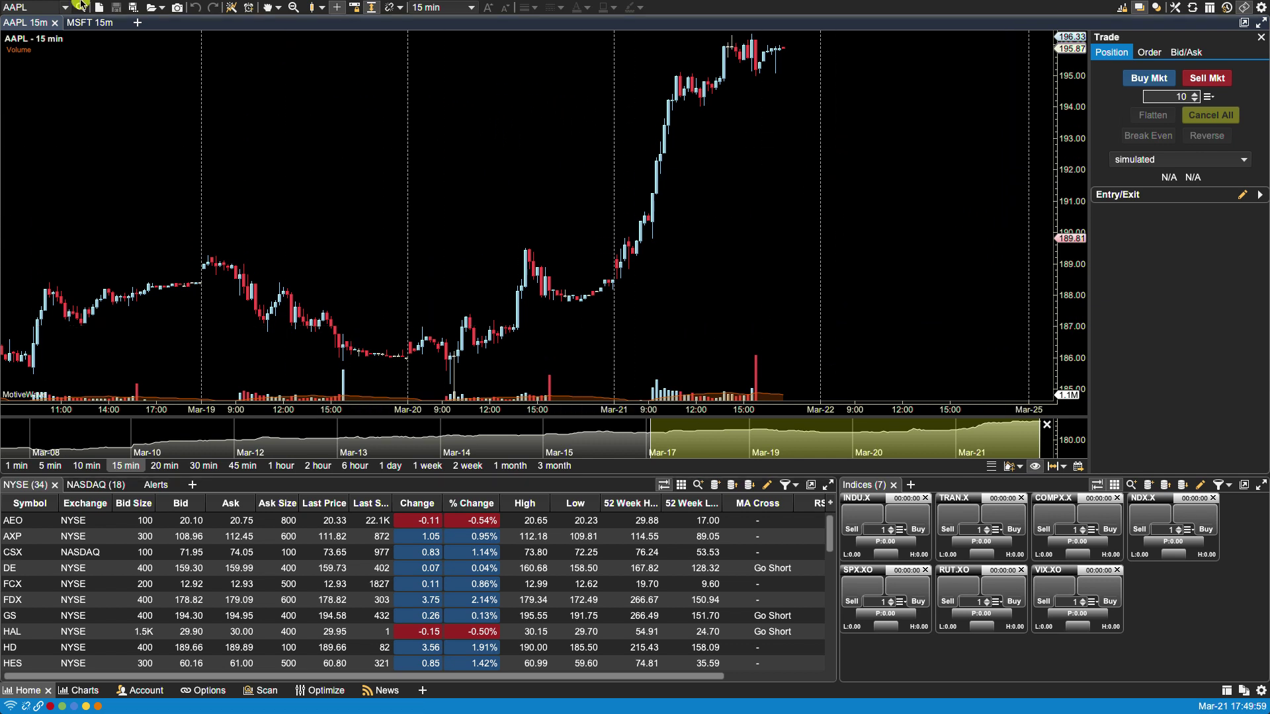
Create a new watch list named MyQuoteSheet with the Quote Sheet option ticked
{"action": "left_click", "coordinate": [110, 7]}
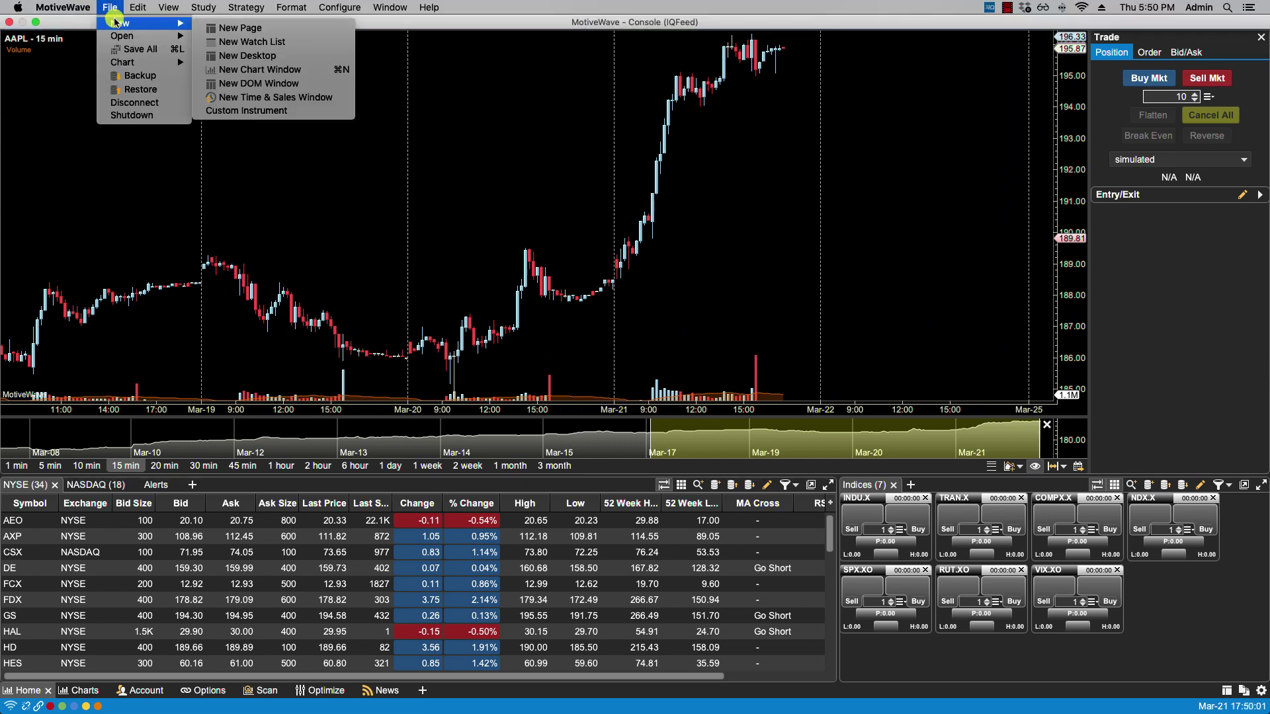
{"action": "left_click", "coordinate": [288, 42]}
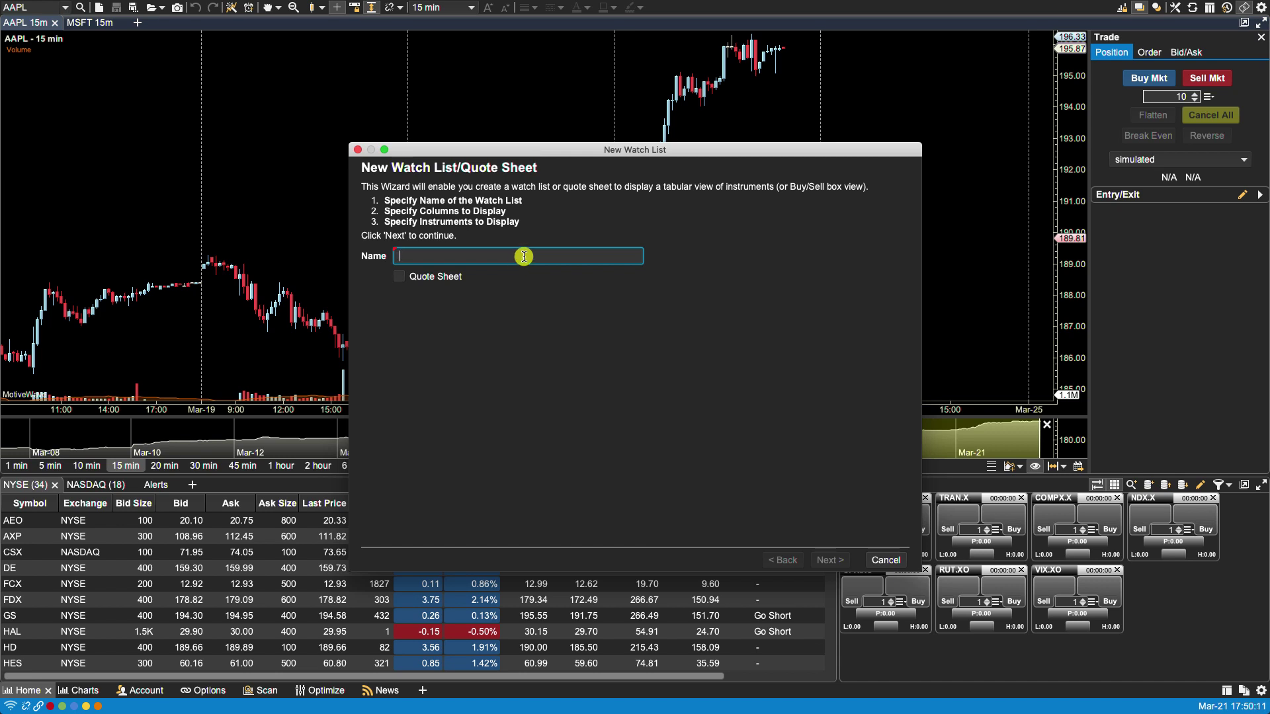
{"action": "type", "text": "MyQuoteSheet"}
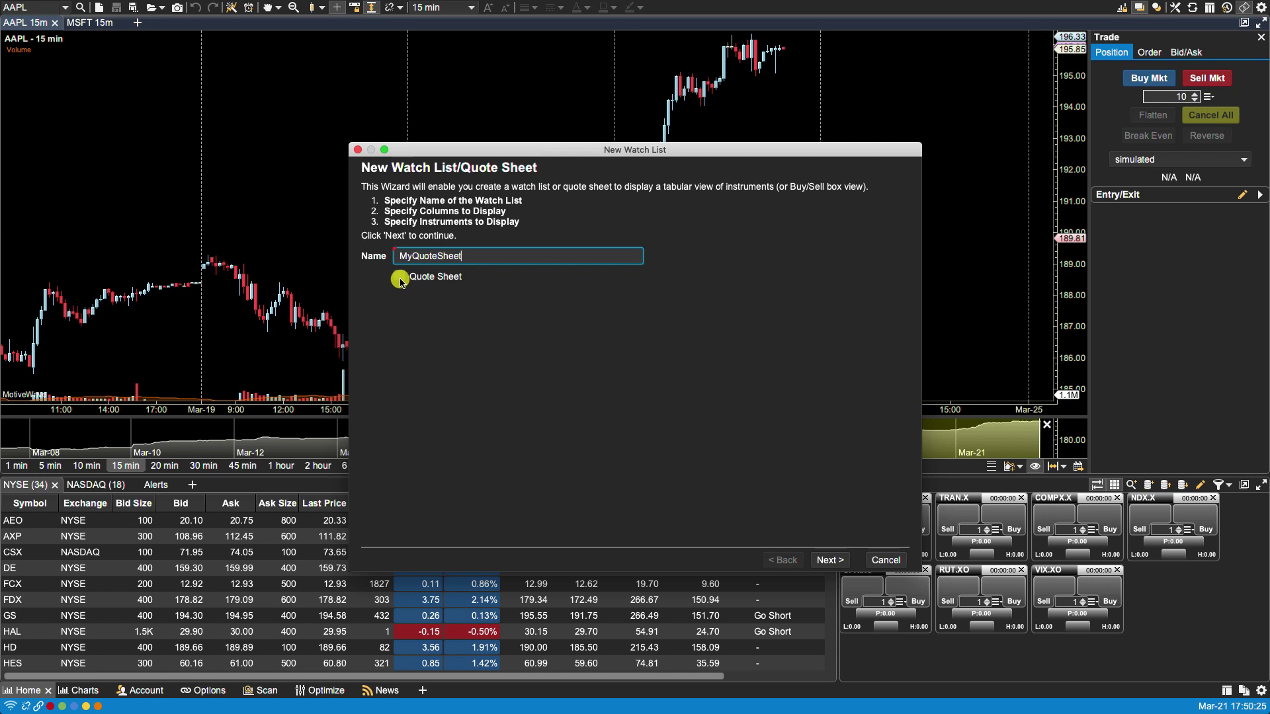
{"action": "left_click", "coordinate": [400, 279]}
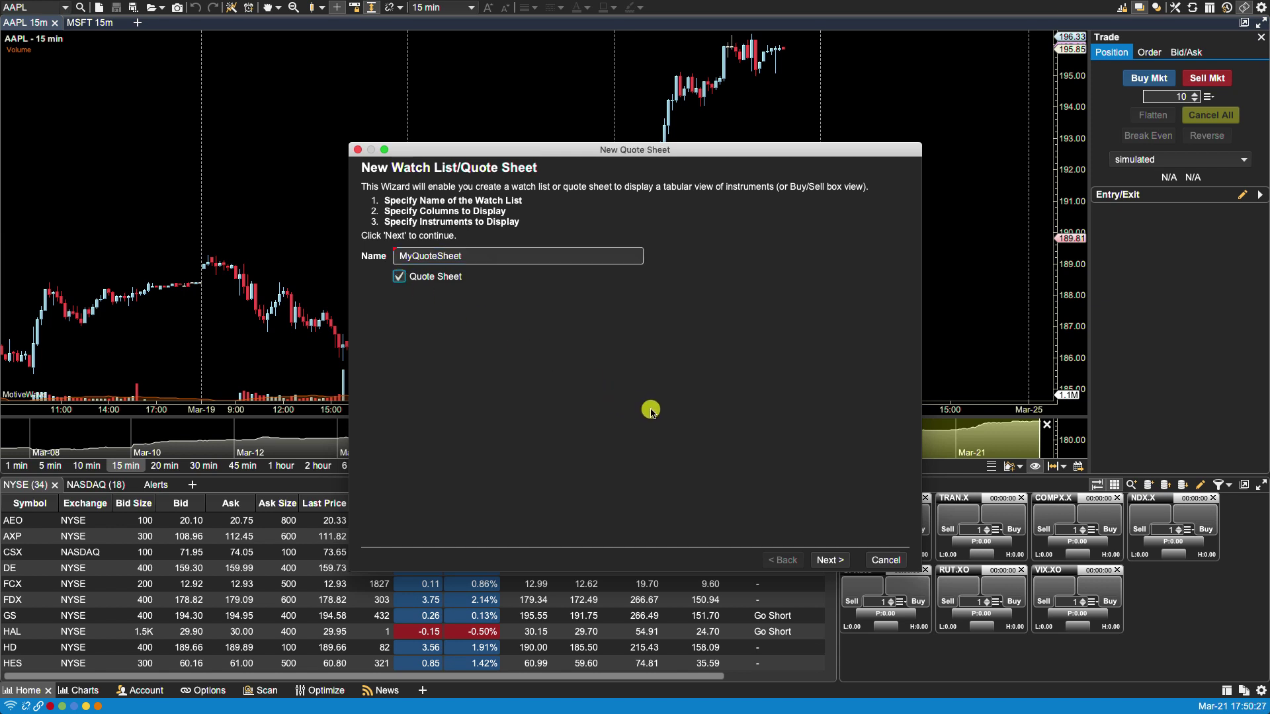
Keep the default Selected Columns and advance to the Add Instruments page
{"action": "left_click", "coordinate": [827, 560]}
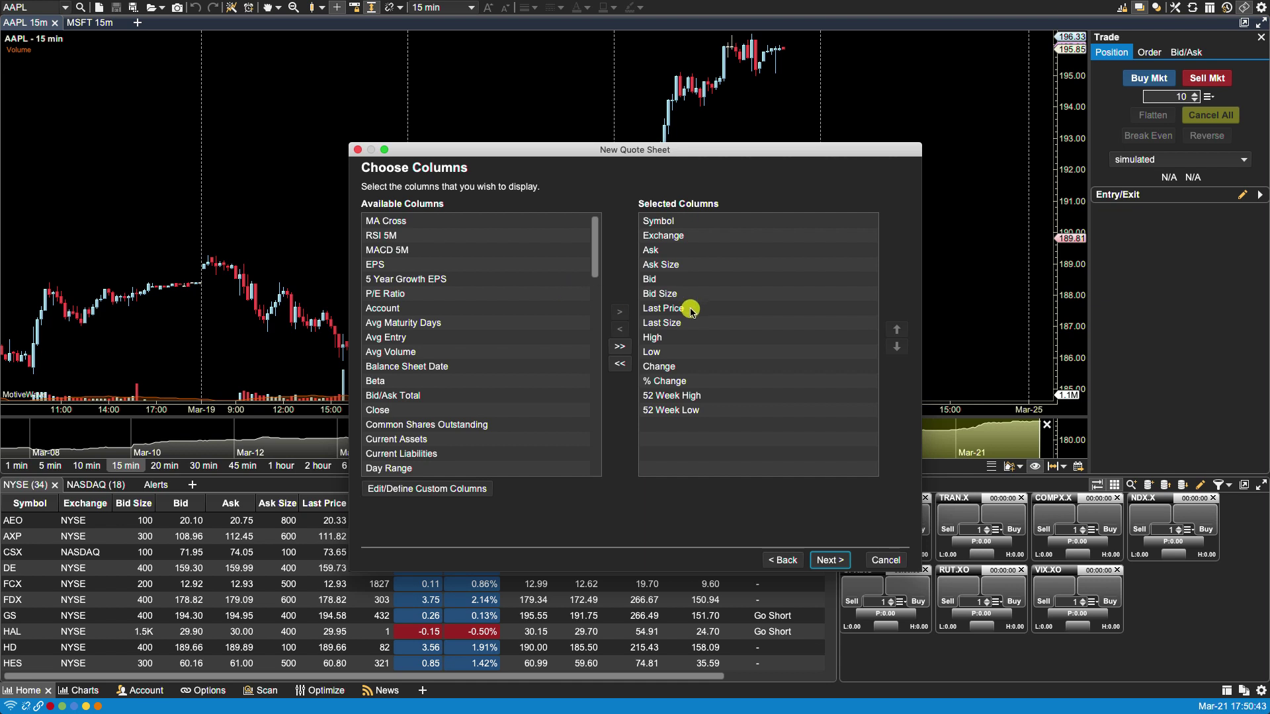
{"action": "left_click", "coordinate": [824, 562]}
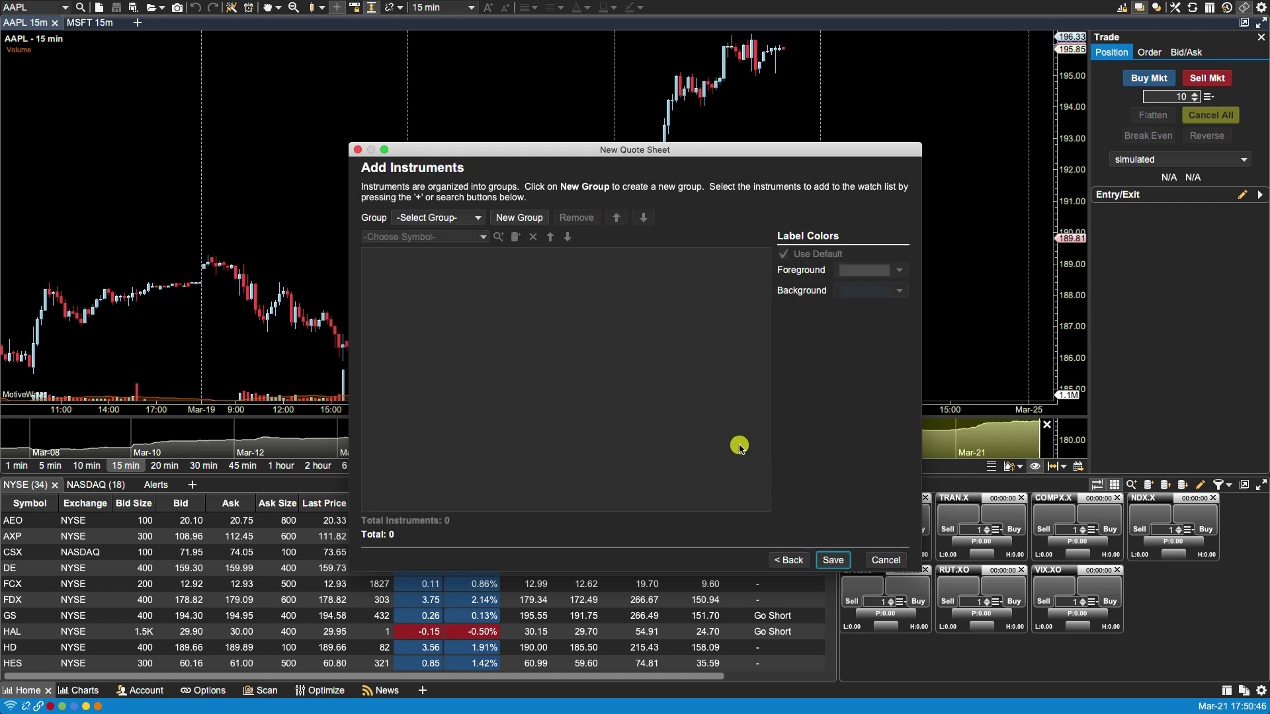
Create a new instrument group named Stocks
{"action": "left_click", "coordinate": [514, 224]}
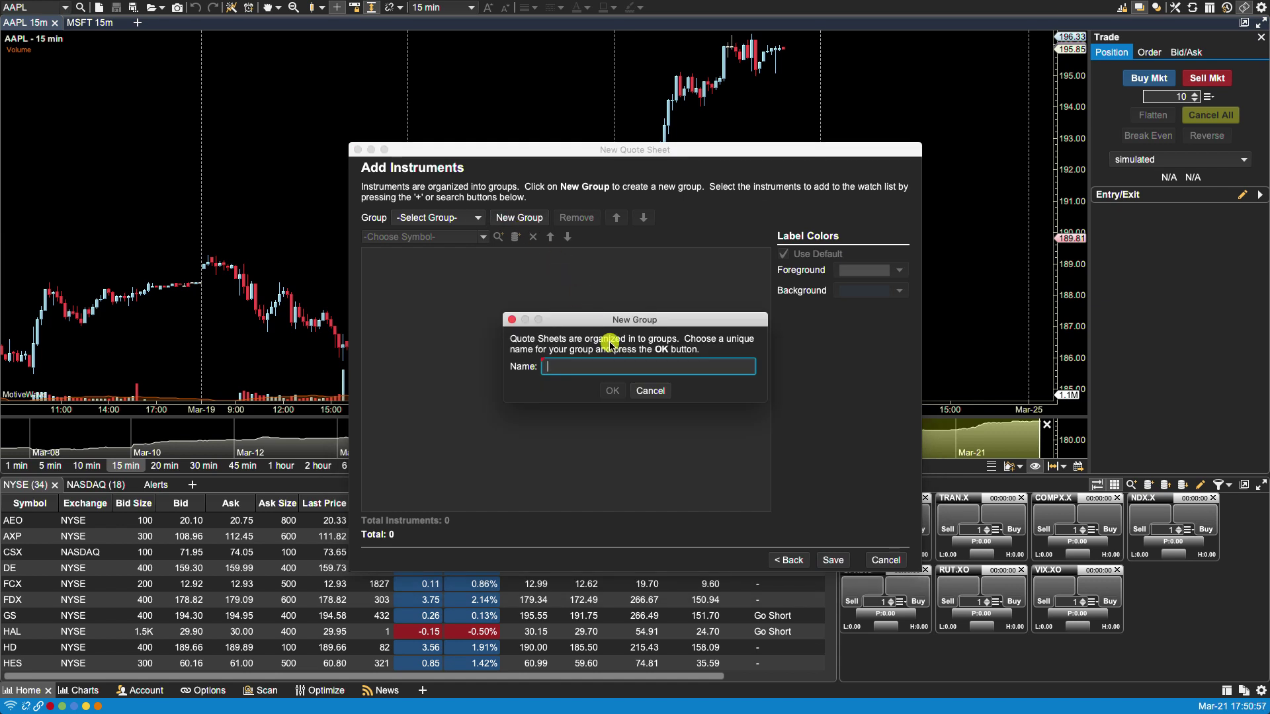
{"action": "type", "text": "Stocks"}
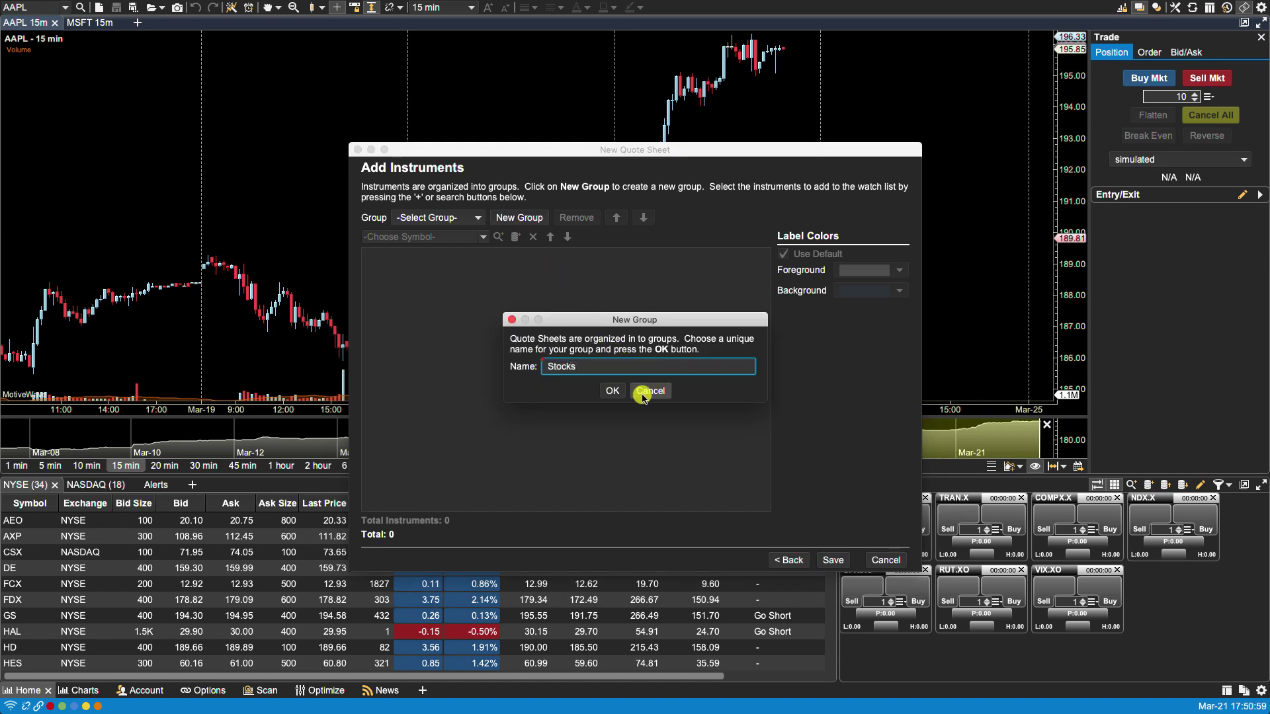
{"action": "left_click", "coordinate": [612, 391]}
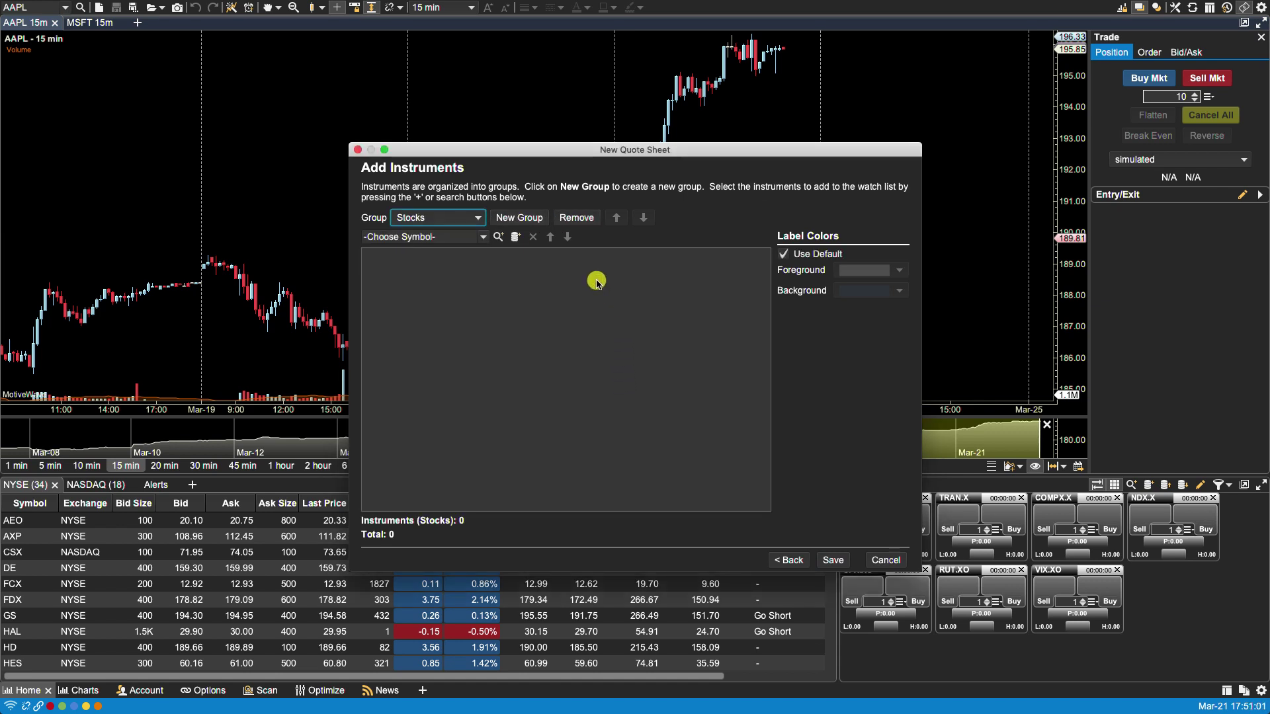
Add AAPL, AMZN and TSLA to the Stocks group
{"action": "left_click", "coordinate": [483, 237]}
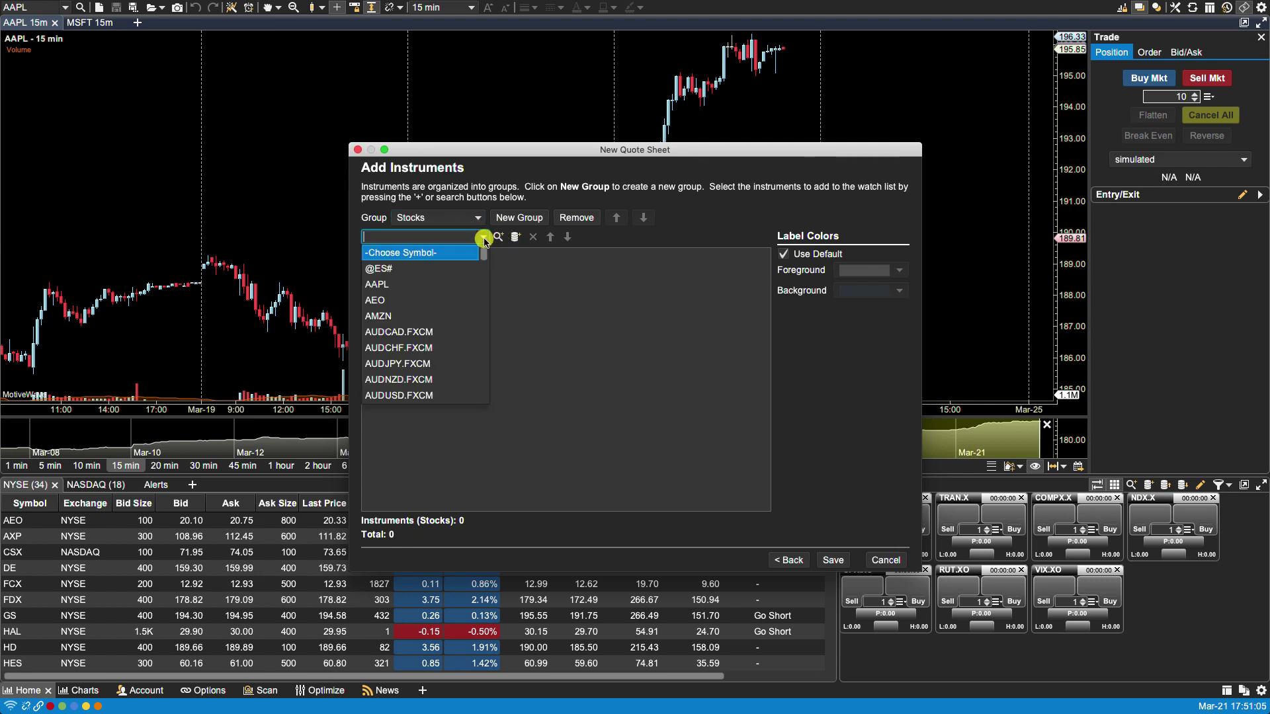
{"action": "left_click", "coordinate": [444, 283]}
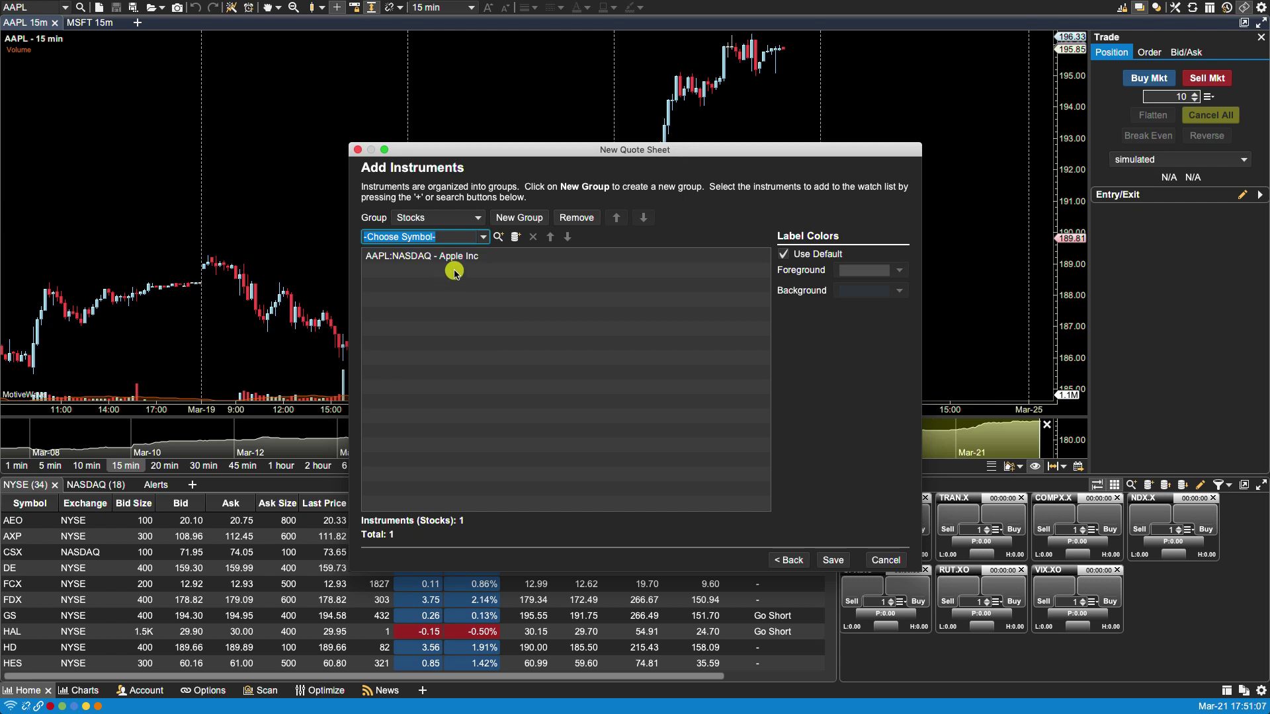
{"action": "type", "text": "AMZN"}
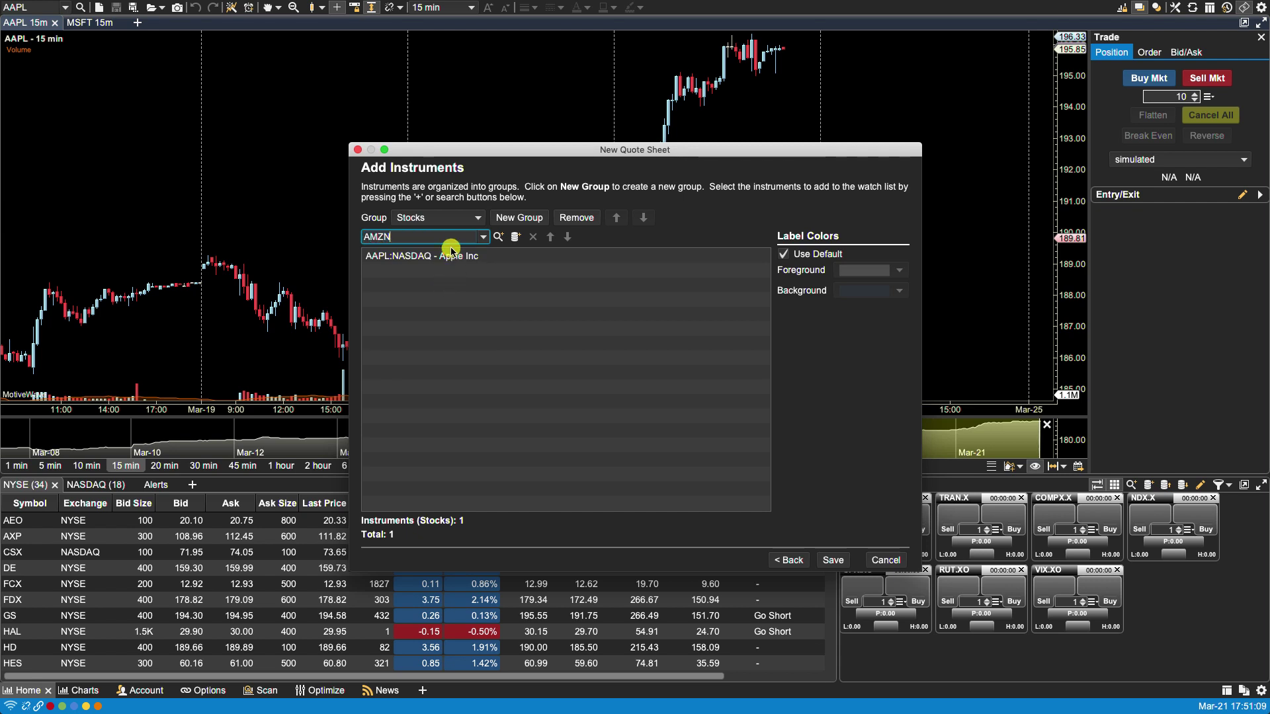
{"action": "key", "text": "Return"}
{"action": "left_click", "coordinate": [499, 237]}
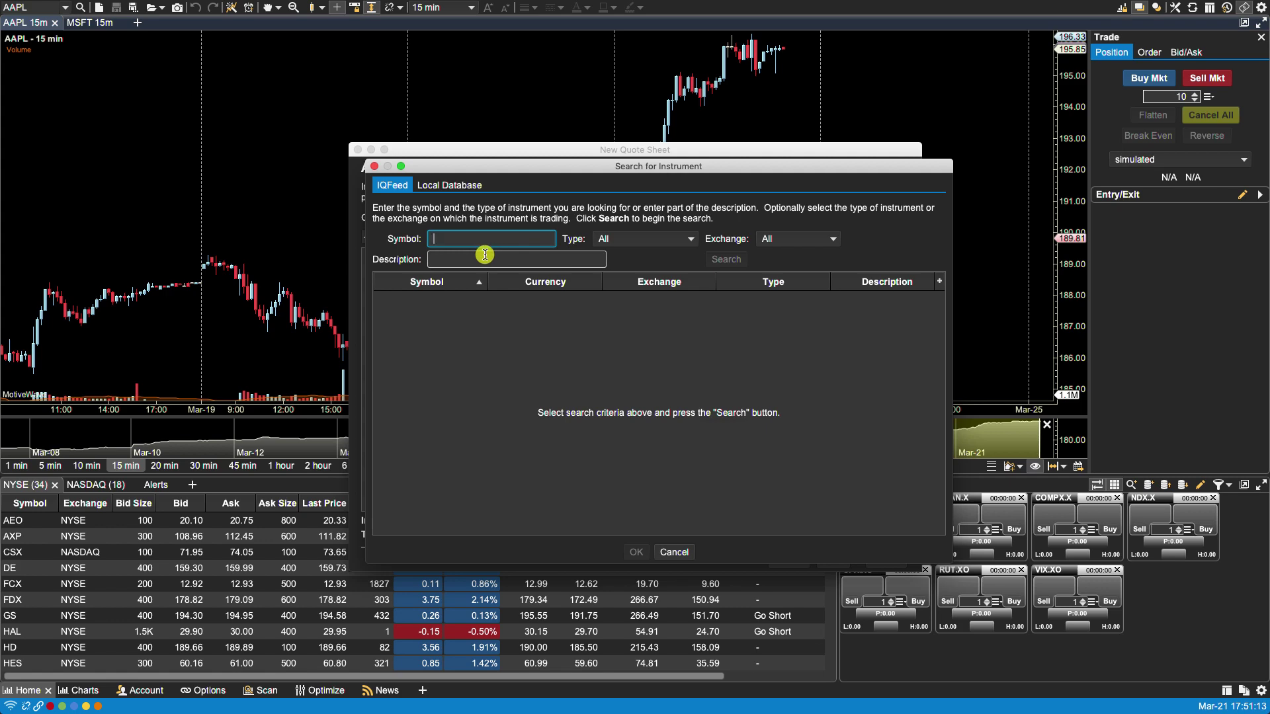
{"action": "type", "text": "tsla"}
{"action": "key", "text": "Return"}
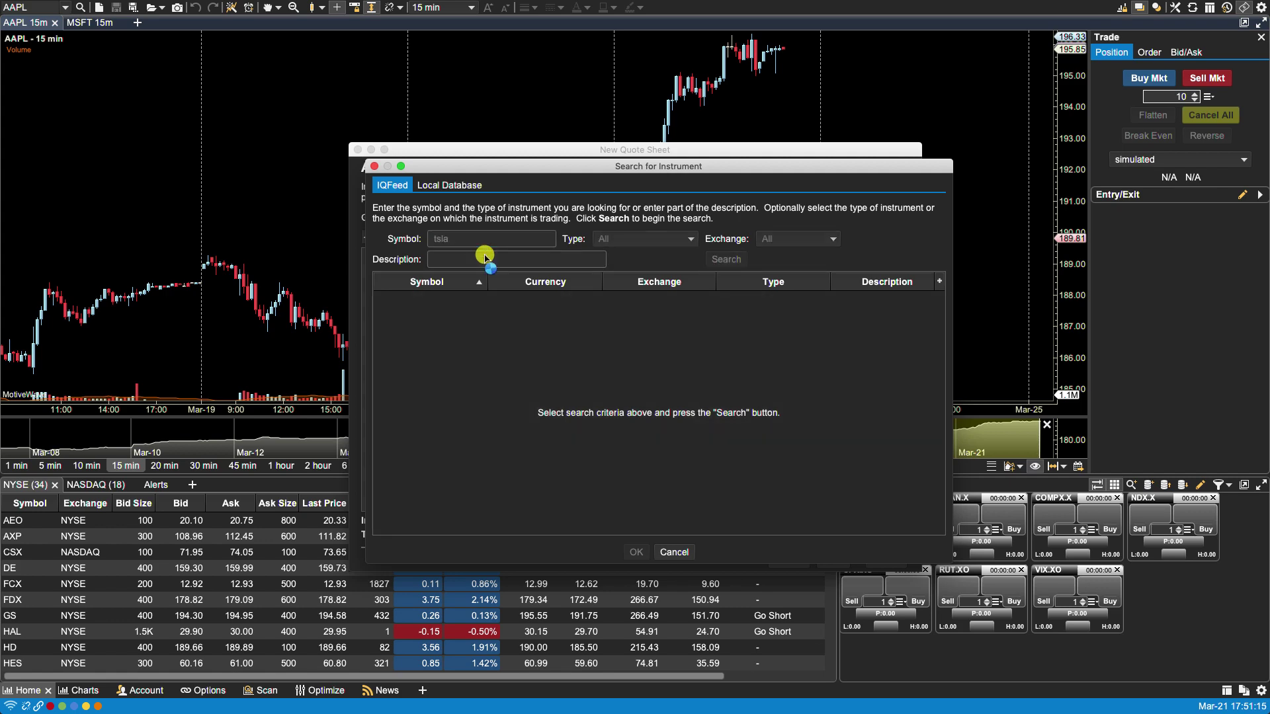
{"action": "double_click", "coordinate": [473, 298]}
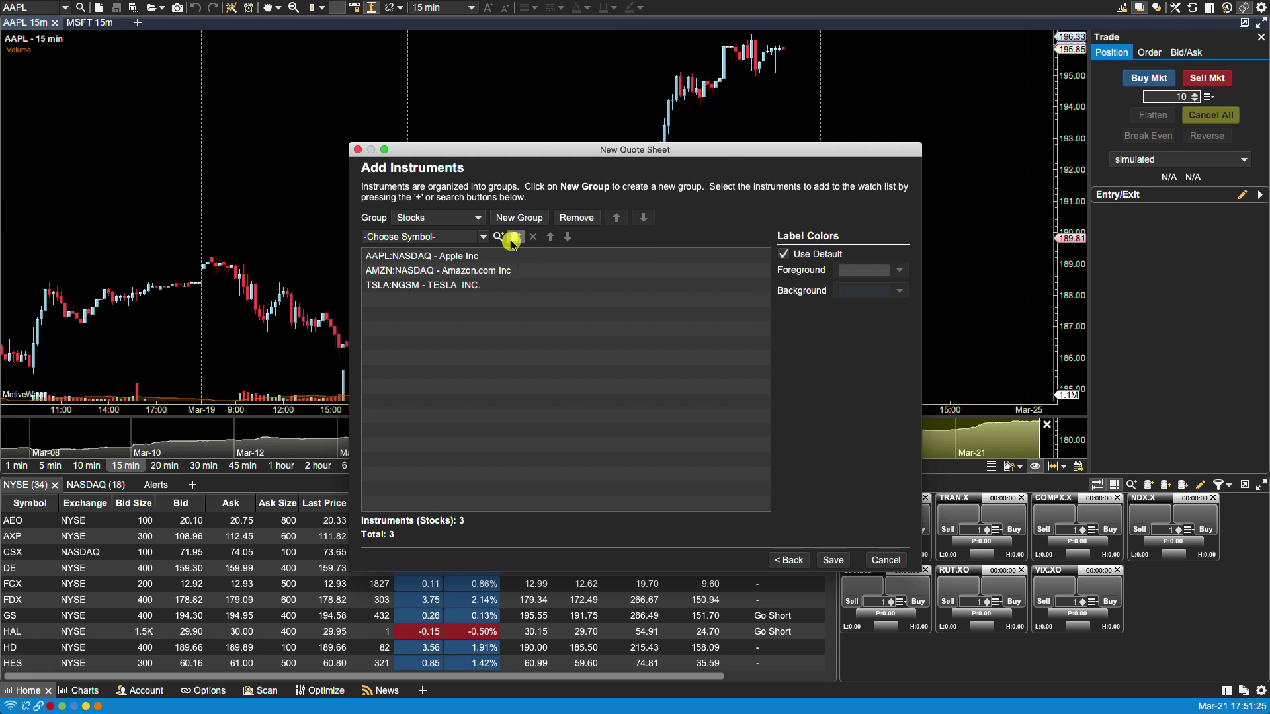
{"action": "left_click", "coordinate": [513, 243]}
{"action": "left_click", "coordinate": [466, 275]}
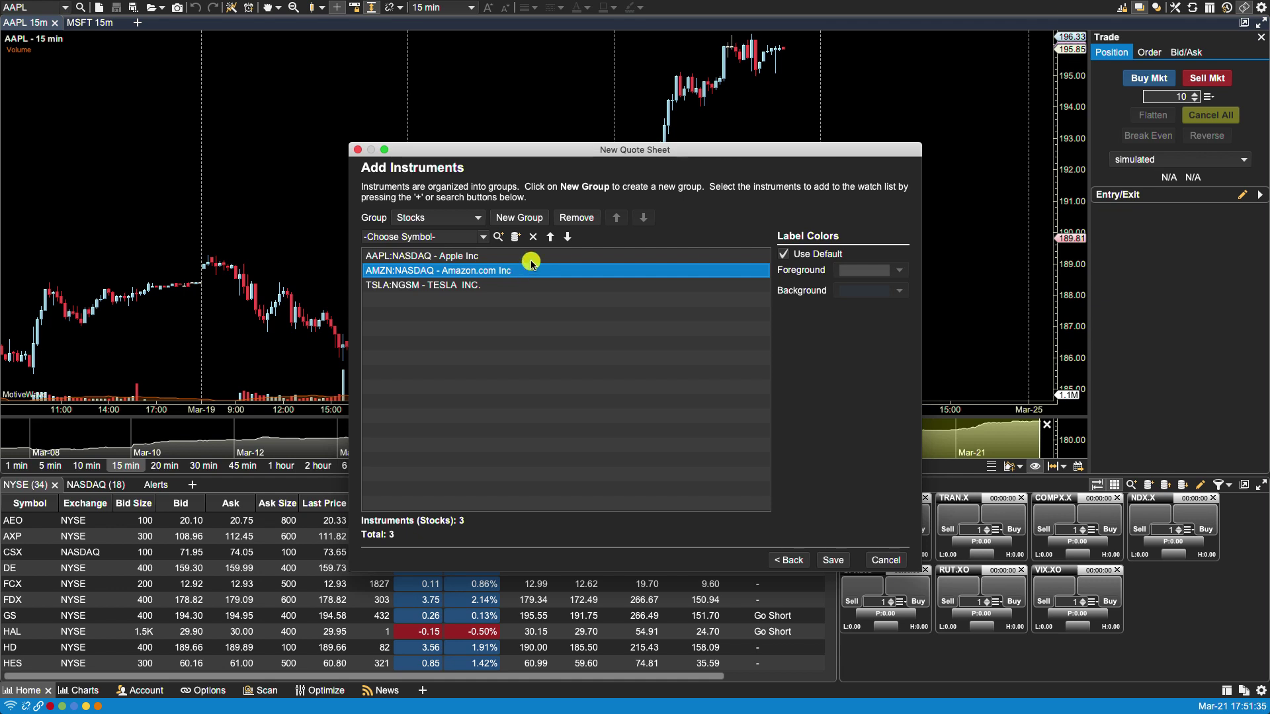
{"action": "left_click_drag", "start_coordinate": [451, 272], "coordinate": [441, 287]}
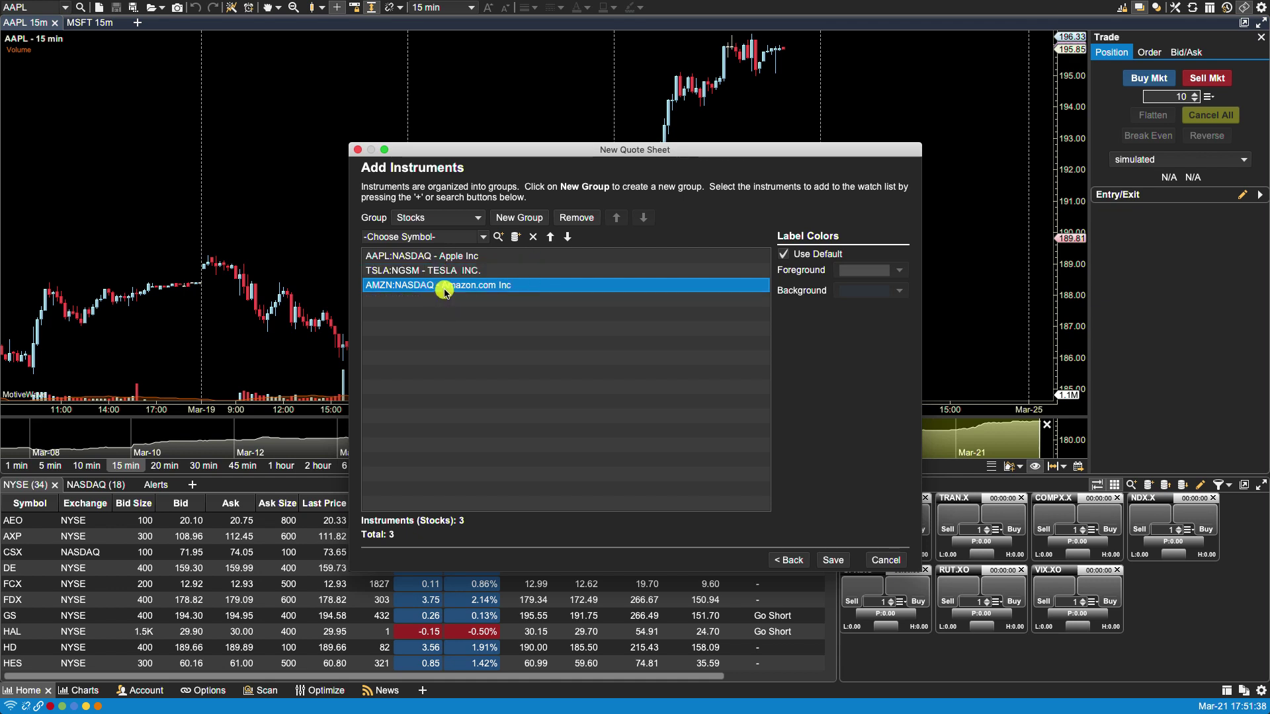
{"action": "left_click", "coordinate": [550, 239]}
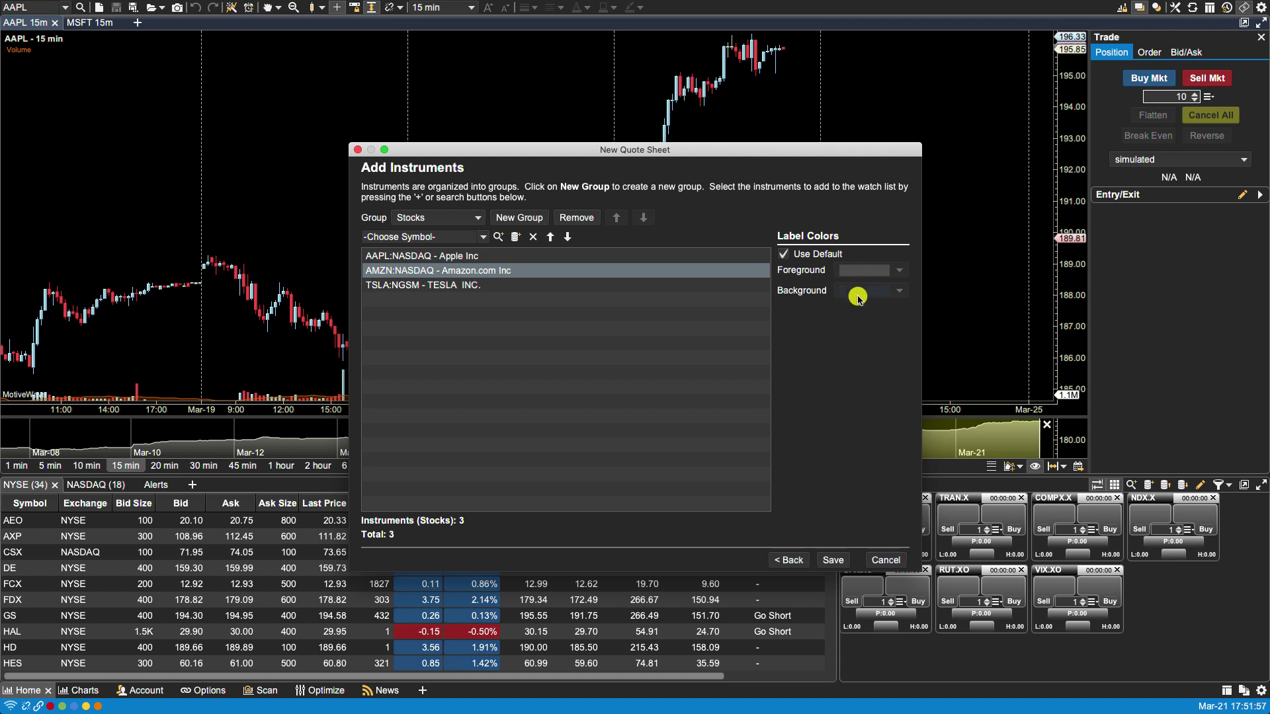
Create a Forex group with custom orange label background instead of default colours
{"action": "left_click", "coordinate": [532, 221]}
{"action": "type", "text": "F"}
{"action": "left_click", "coordinate": [612, 391]}
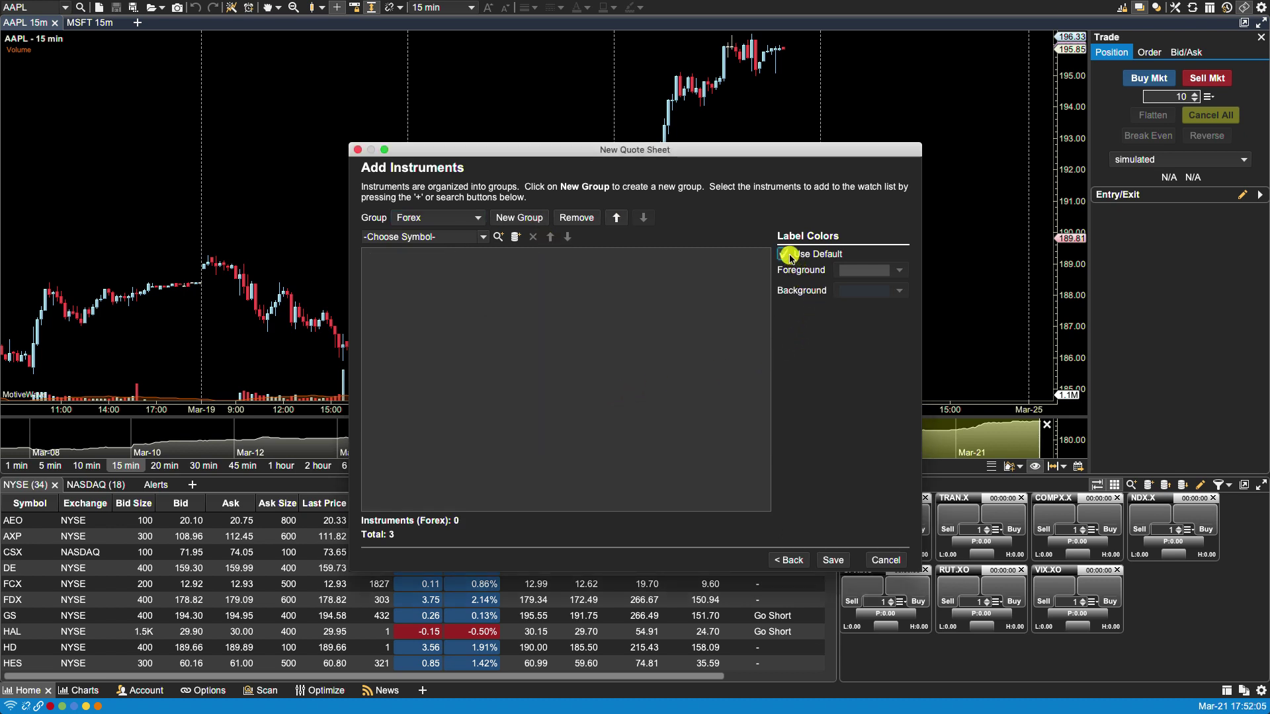
{"action": "left_click", "coordinate": [784, 256]}
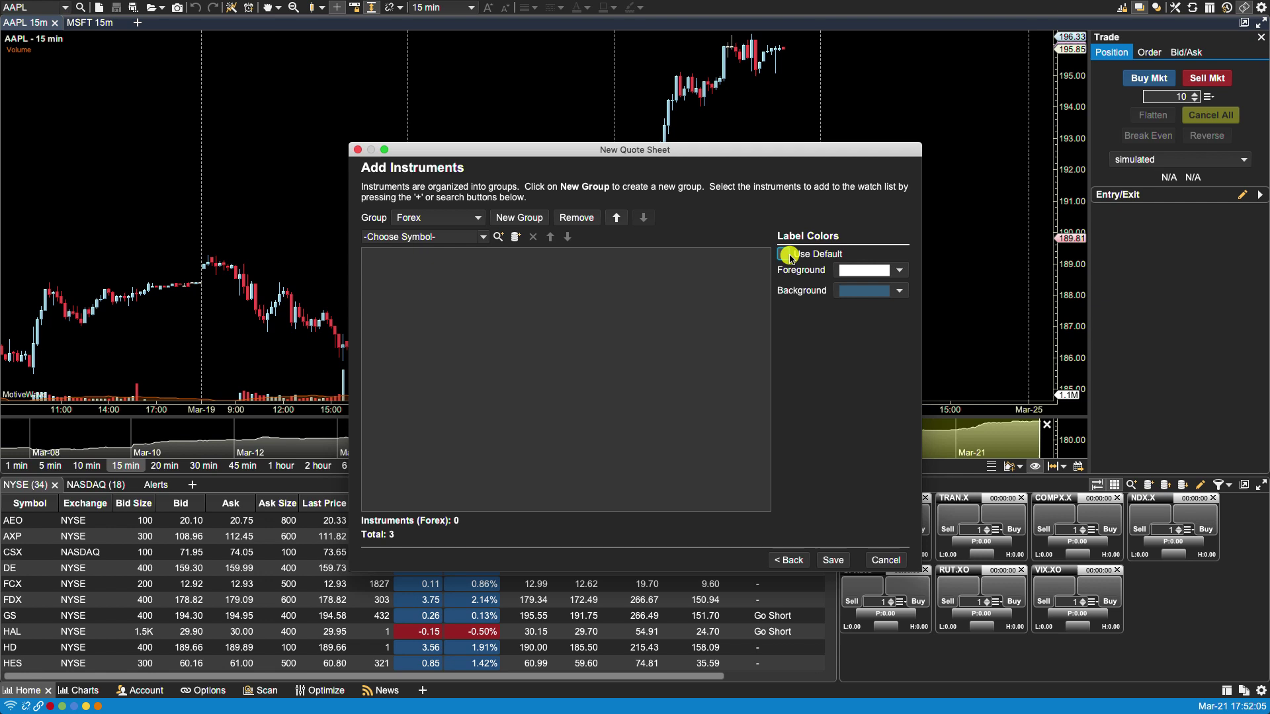
{"action": "left_click", "coordinate": [897, 290]}
{"action": "left_click", "coordinate": [856, 324]}
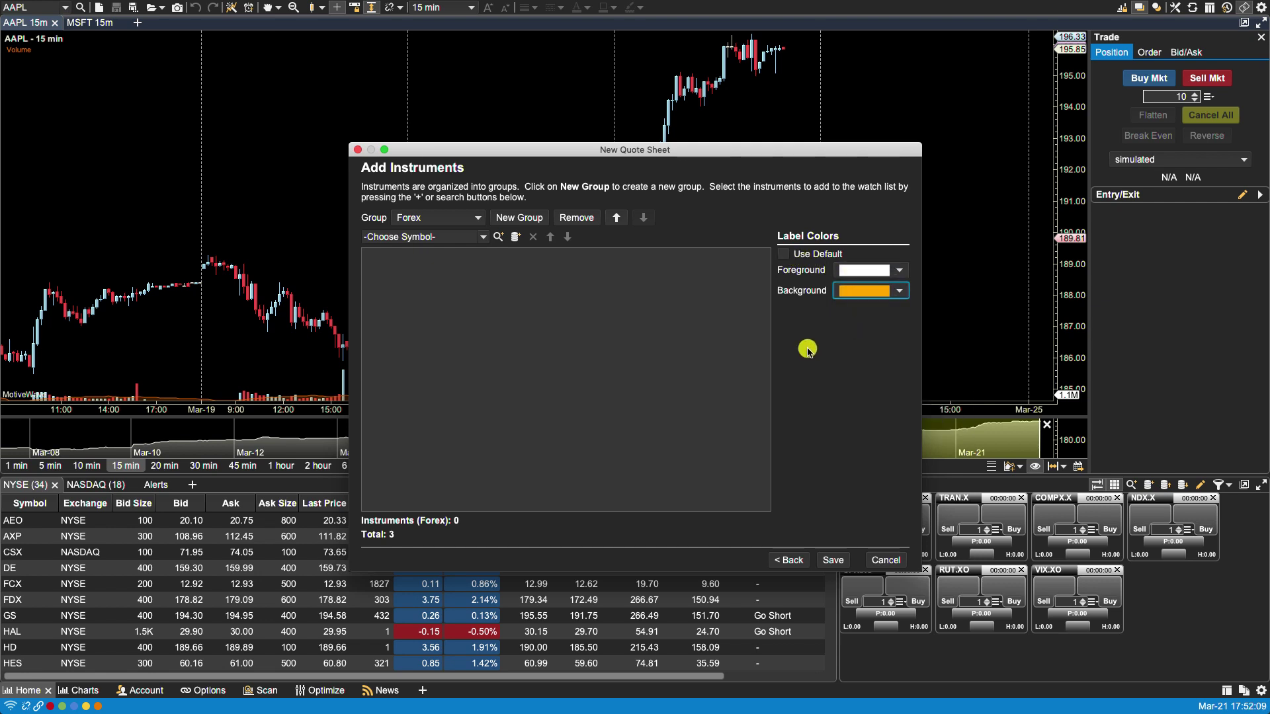
{"action": "left_click", "coordinate": [498, 238]}
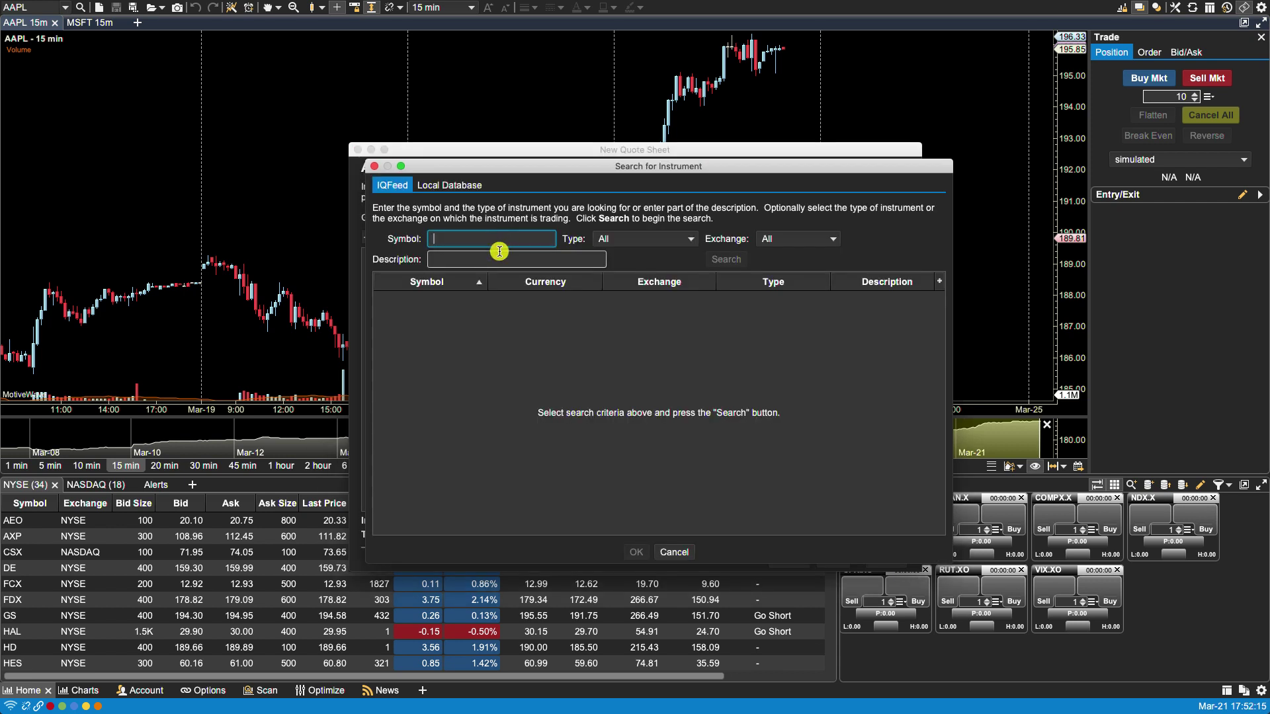
Search instruments for USD, browse the results, then clear the symbol field
{"action": "type", "text": "USD"}
{"action": "key", "text": "Return"}
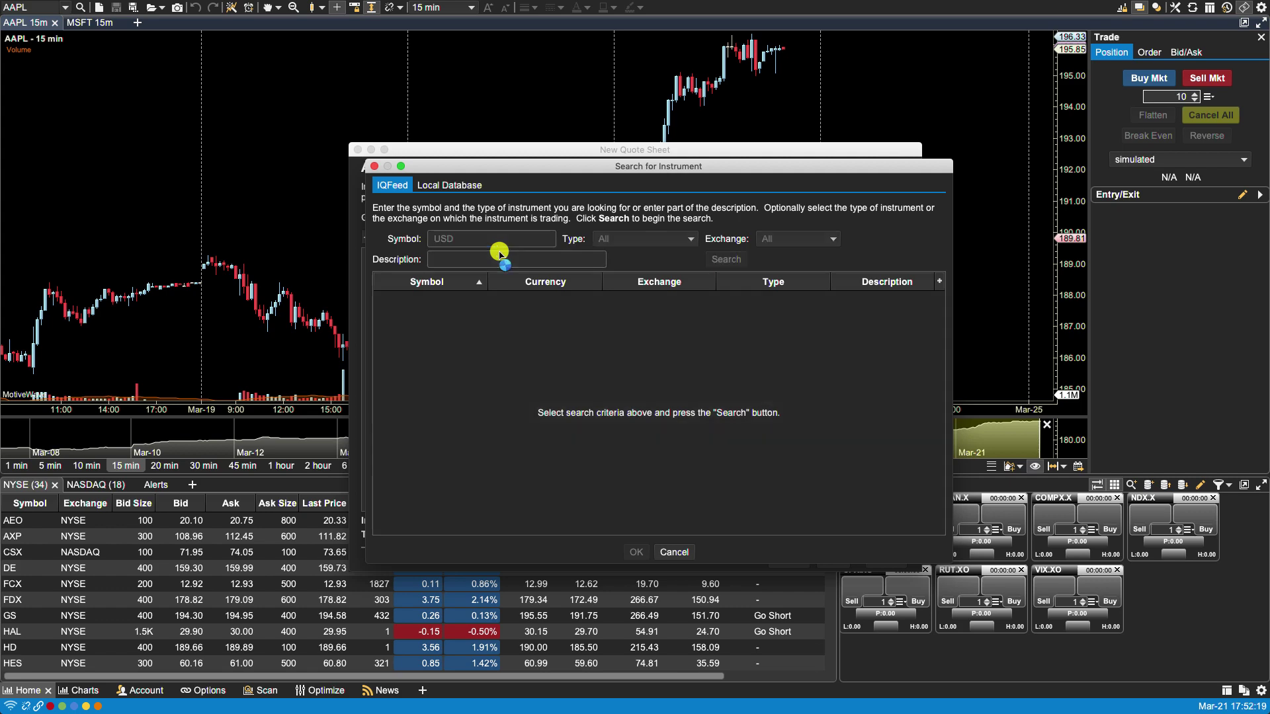
{"action": "scroll", "coordinate": [595, 430], "scroll_direction": "down", "scroll_amount": 2}
{"action": "scroll", "coordinate": [596, 432], "scroll_direction": "down", "scroll_amount": 4}
{"action": "scroll", "coordinate": [596, 432], "scroll_direction": "up", "scroll_amount": 3}
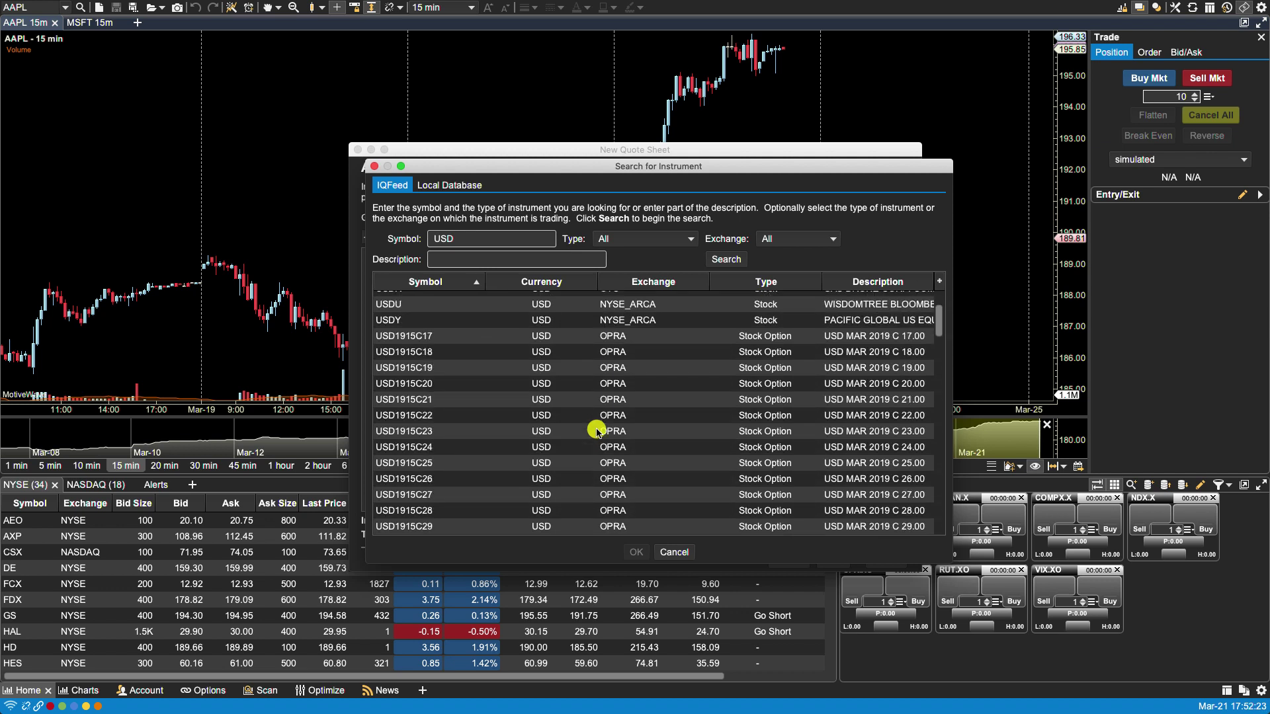
{"action": "double_click", "coordinate": [475, 242]}
{"action": "key", "text": "BackSpace"}
Search Cash (Forex) instruments with description FXCM and select AUDCAD.FXCM through CADCHF.FXCM
{"action": "left_click", "coordinate": [442, 259]}
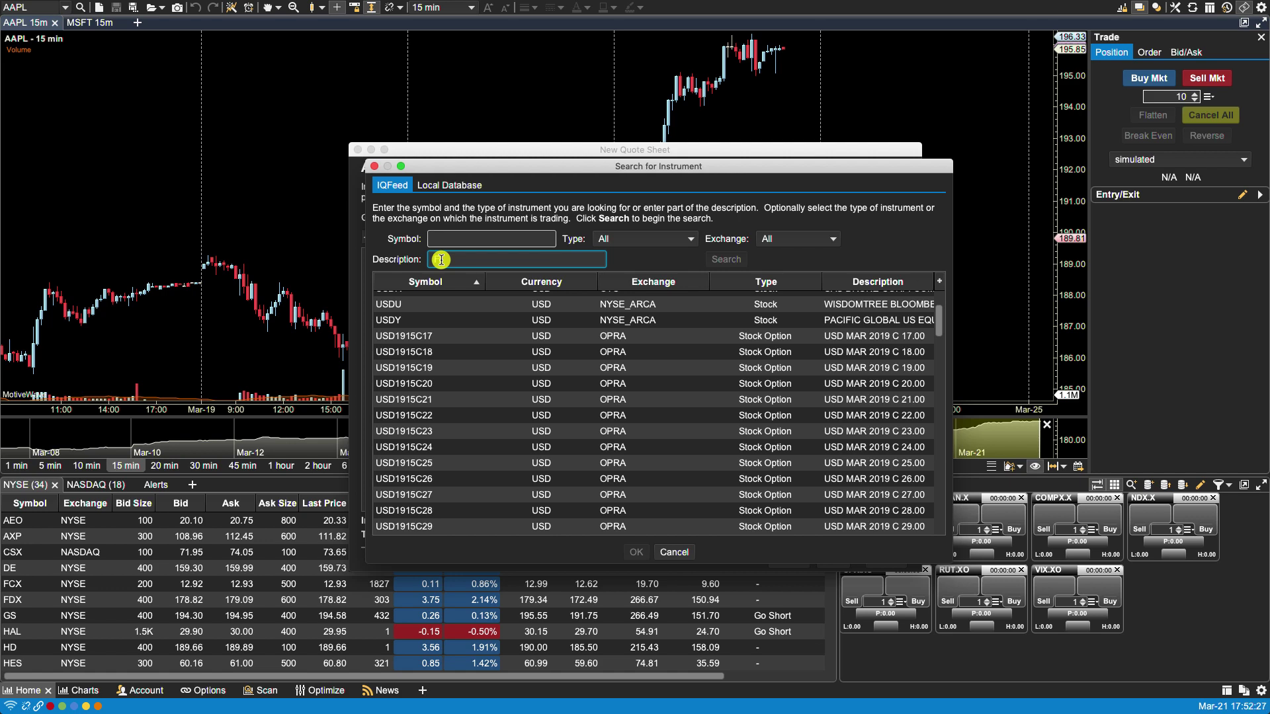
{"action": "type", "text": "FXCM"}
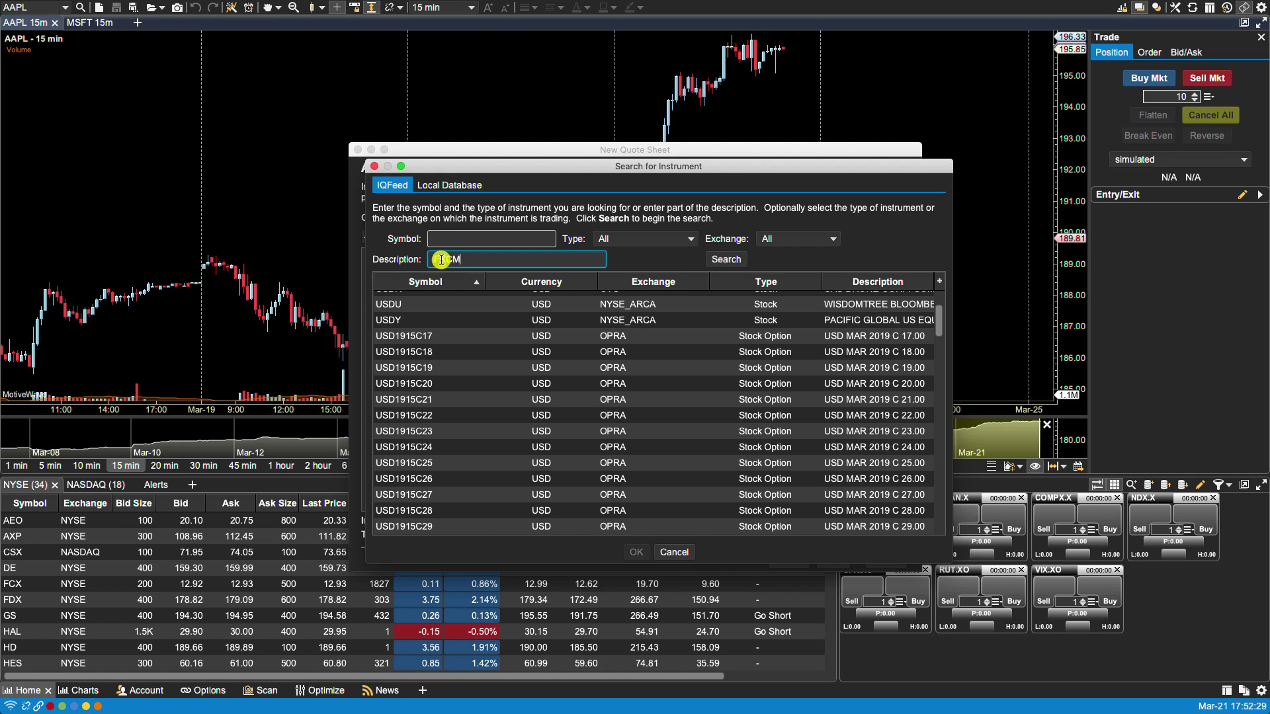
{"action": "left_click", "coordinate": [676, 238]}
{"action": "left_click", "coordinate": [625, 303]}
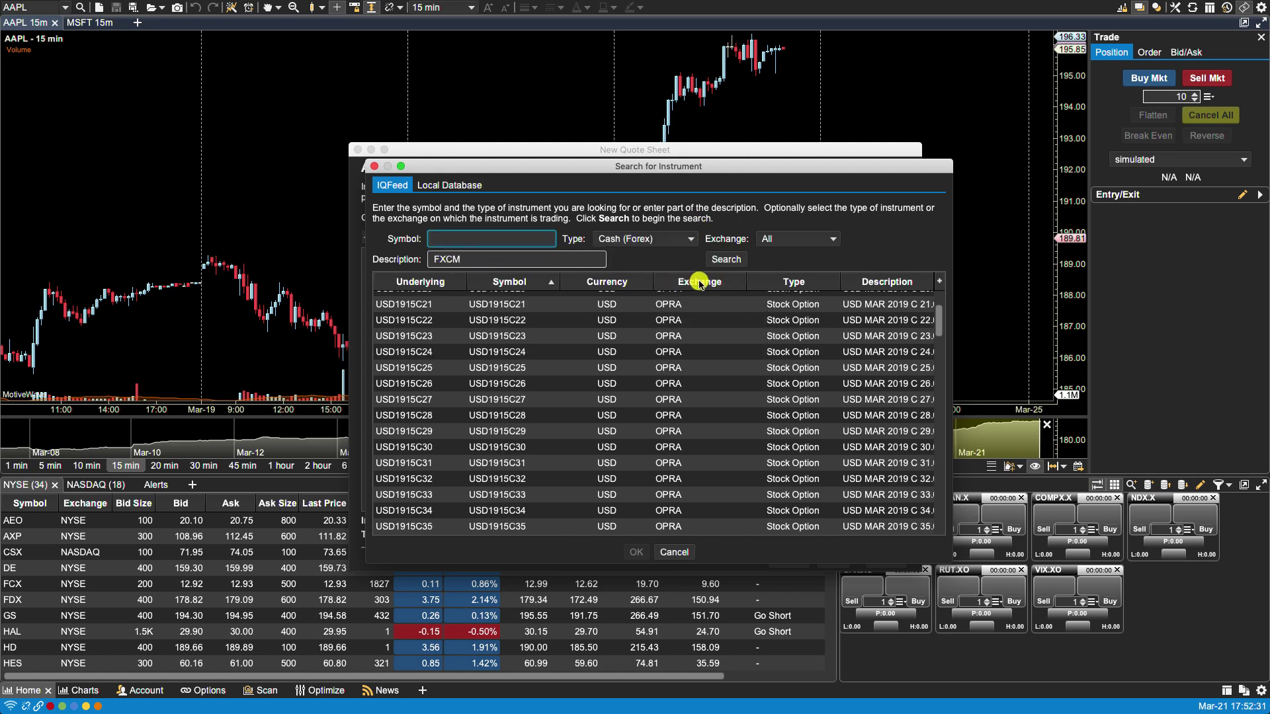
{"action": "left_click", "coordinate": [726, 260]}
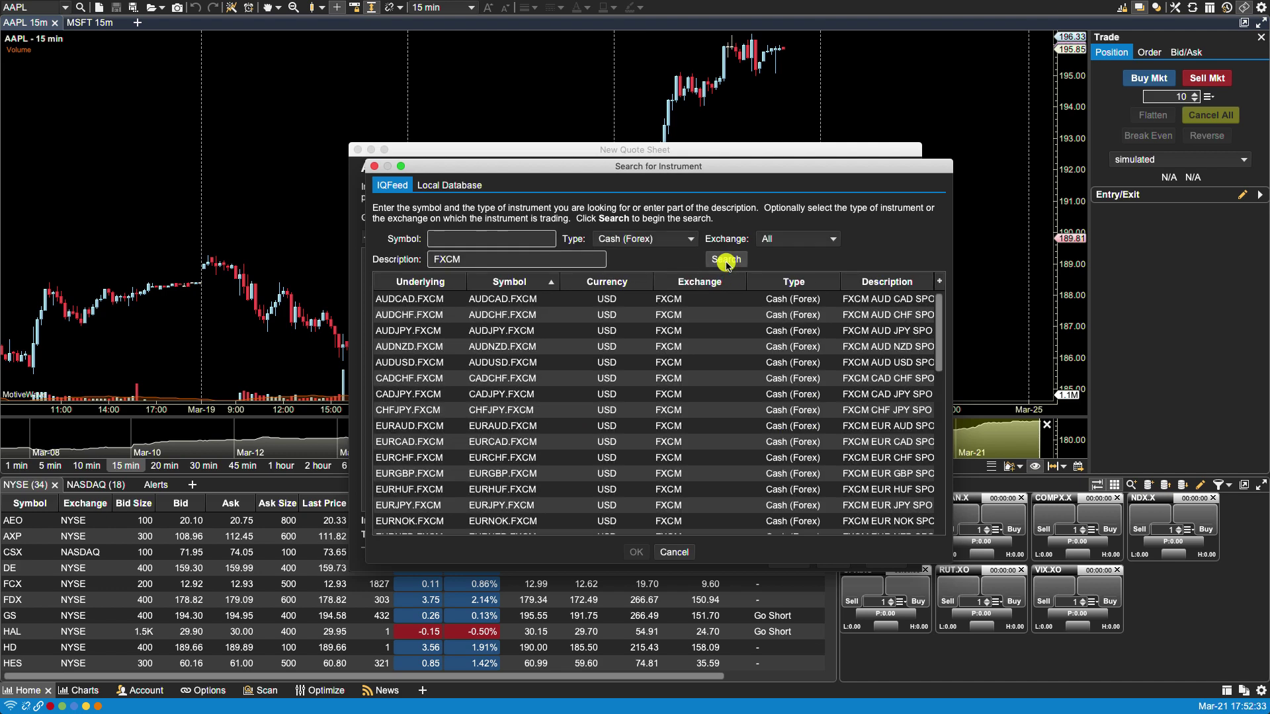
{"action": "left_click", "coordinate": [436, 304]}
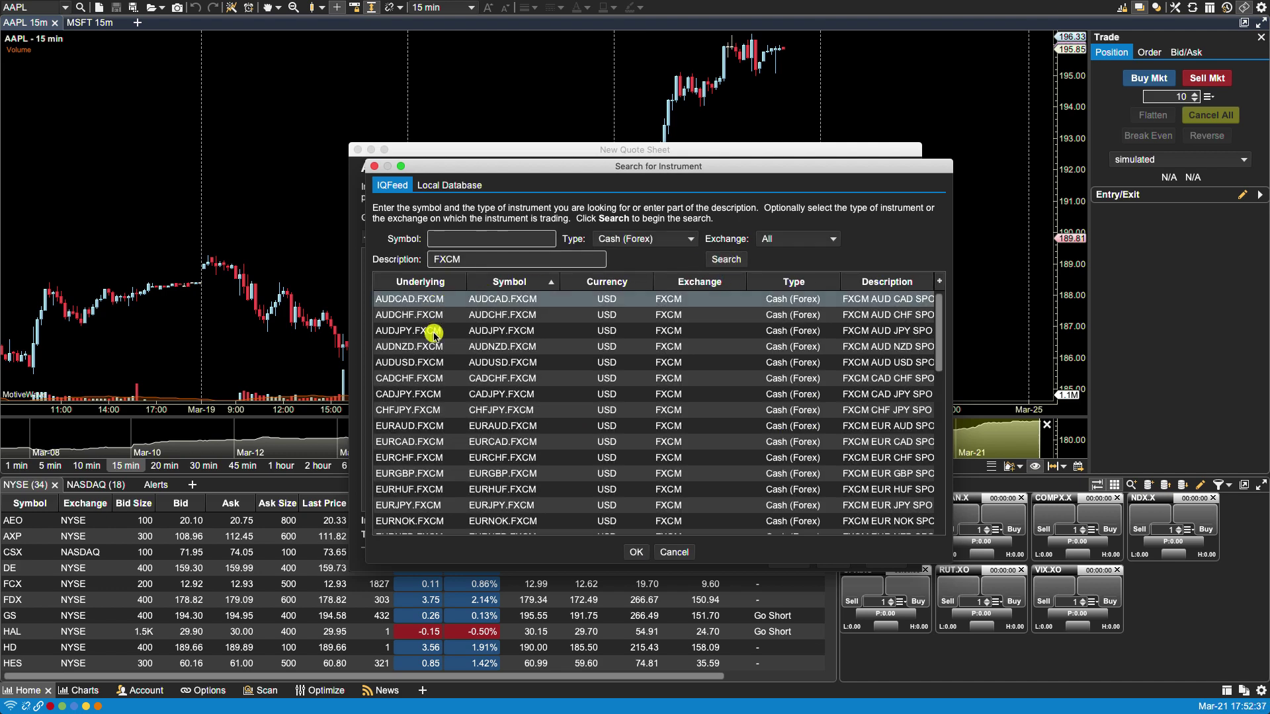
{"action": "left_click", "coordinate": [426, 378], "text": "shift"}
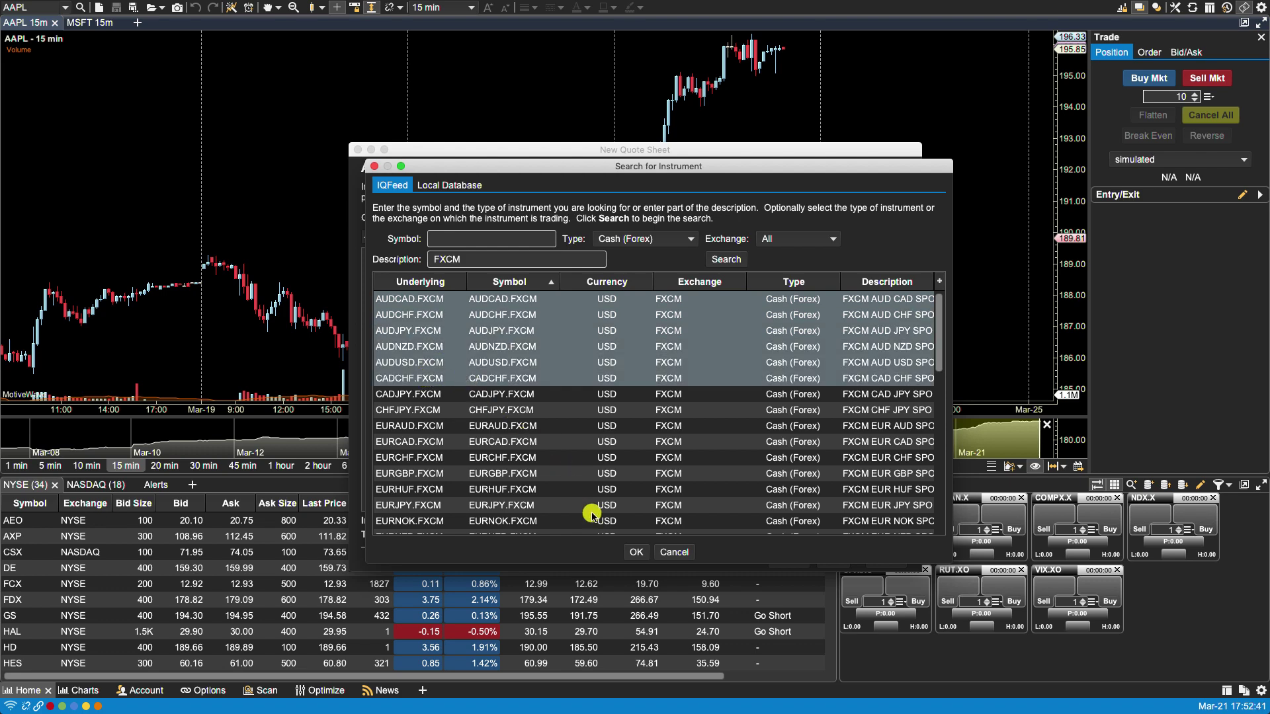
Add the six pairs, move AUDCAD.FXCM below AUDJPY.FXCM, and save the quote sheet
{"action": "left_click", "coordinate": [633, 554]}
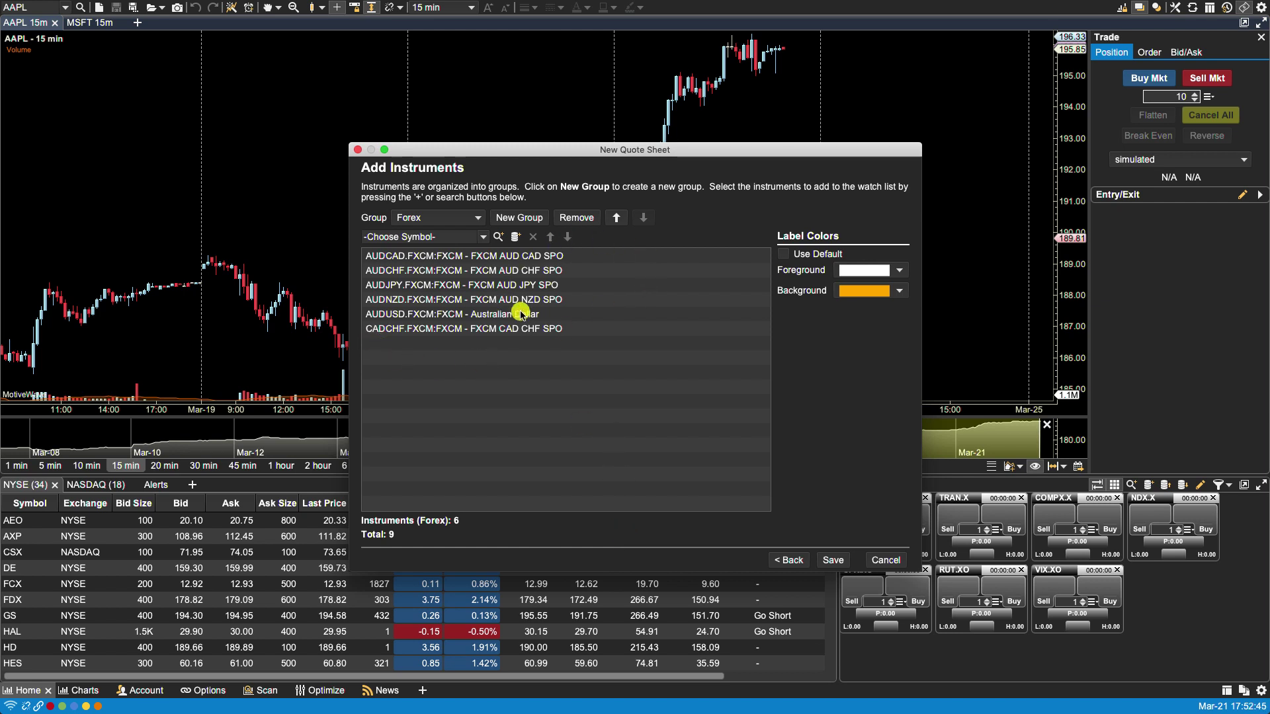
{"action": "left_click", "coordinate": [476, 258]}
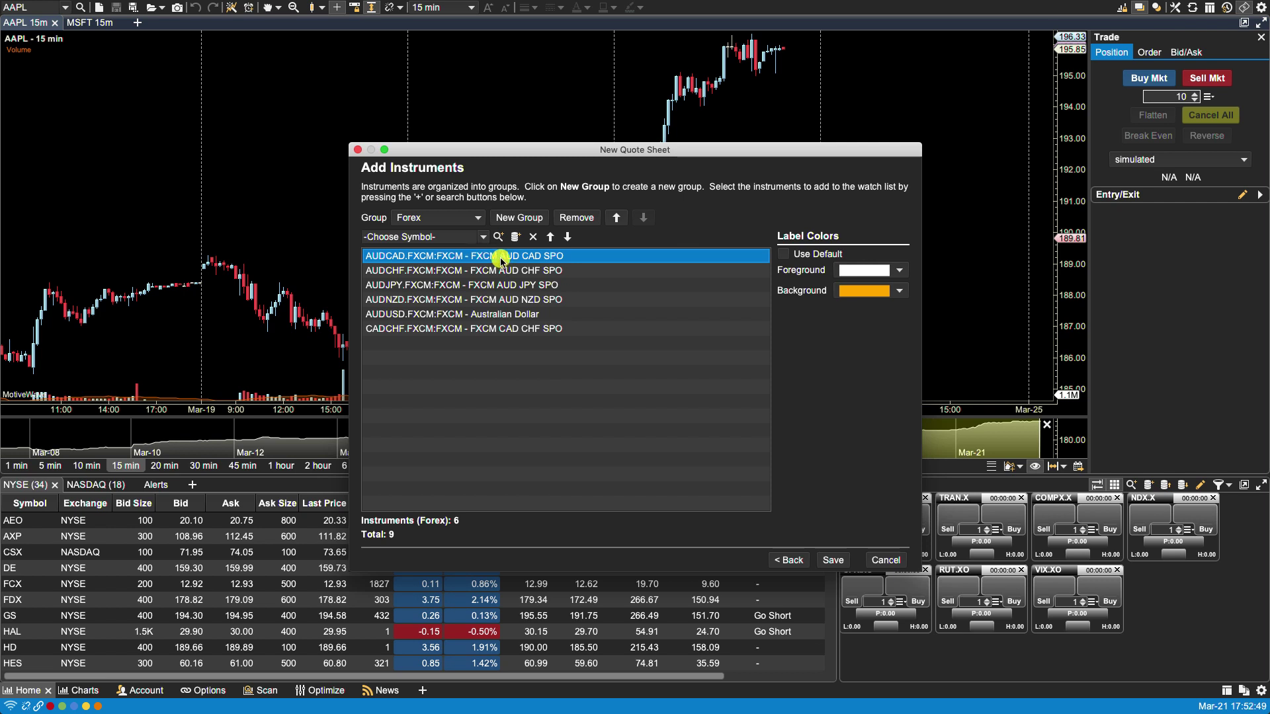
{"action": "left_click_drag", "start_coordinate": [501, 261], "coordinate": [500, 290]}
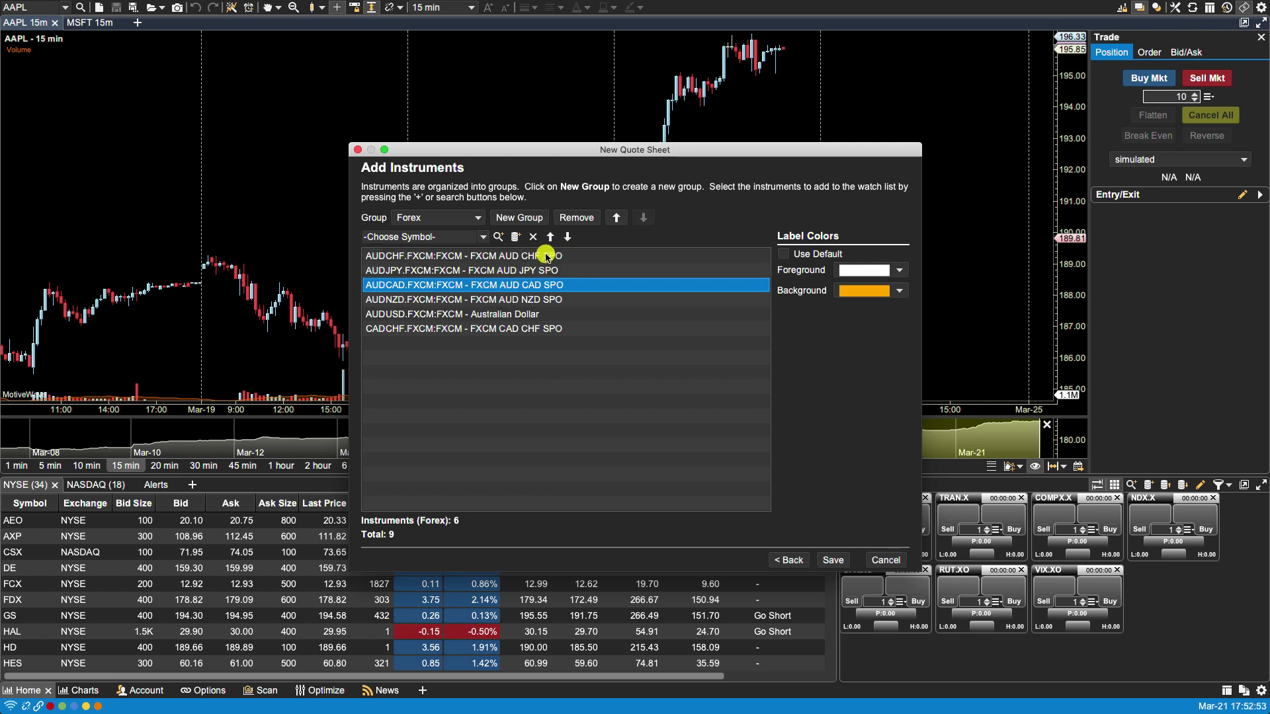
{"action": "left_click", "coordinate": [835, 560]}
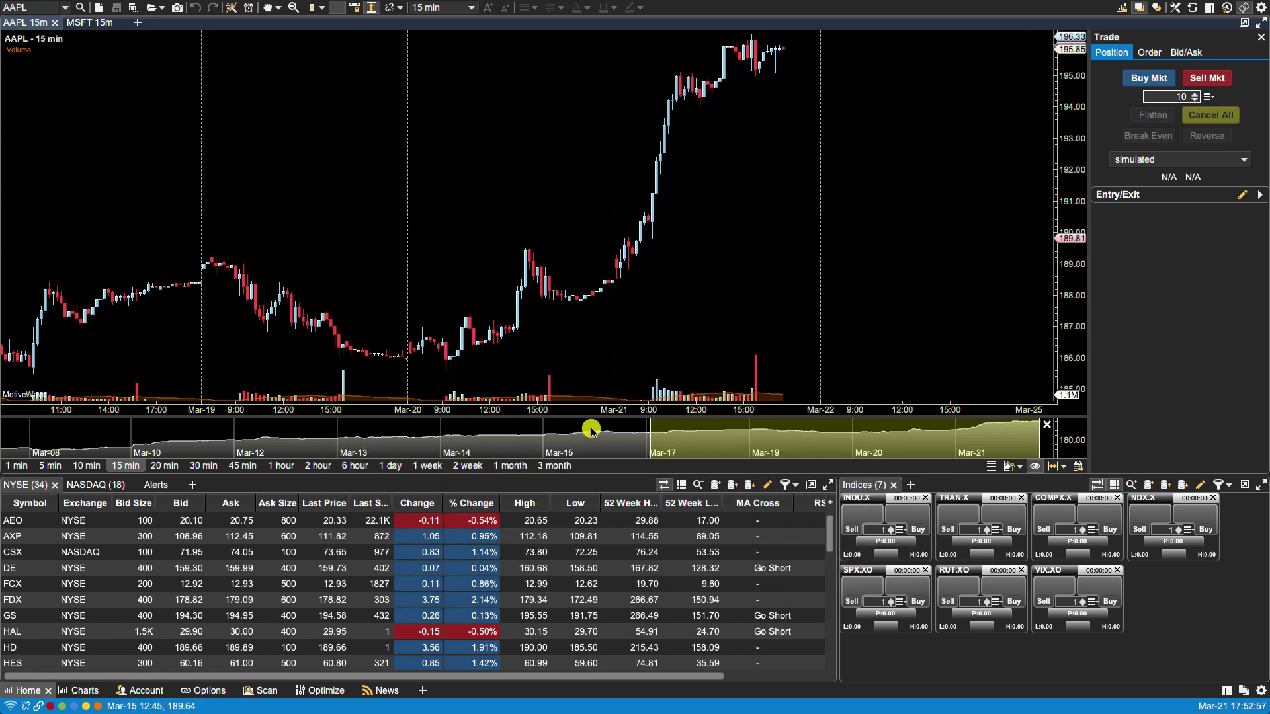
Open MyQuoteSheet (QS) as a Watch List tab in the bottom panel
{"action": "left_click", "coordinate": [191, 485]}
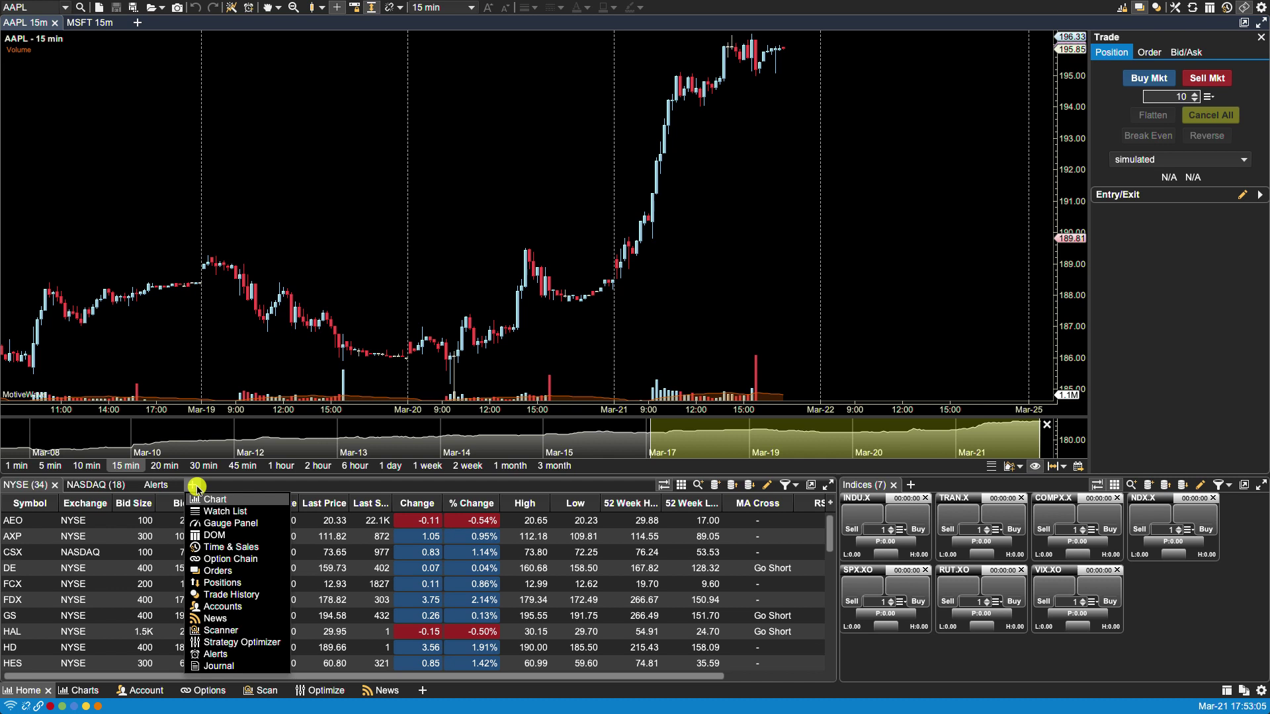
{"action": "left_click", "coordinate": [222, 512]}
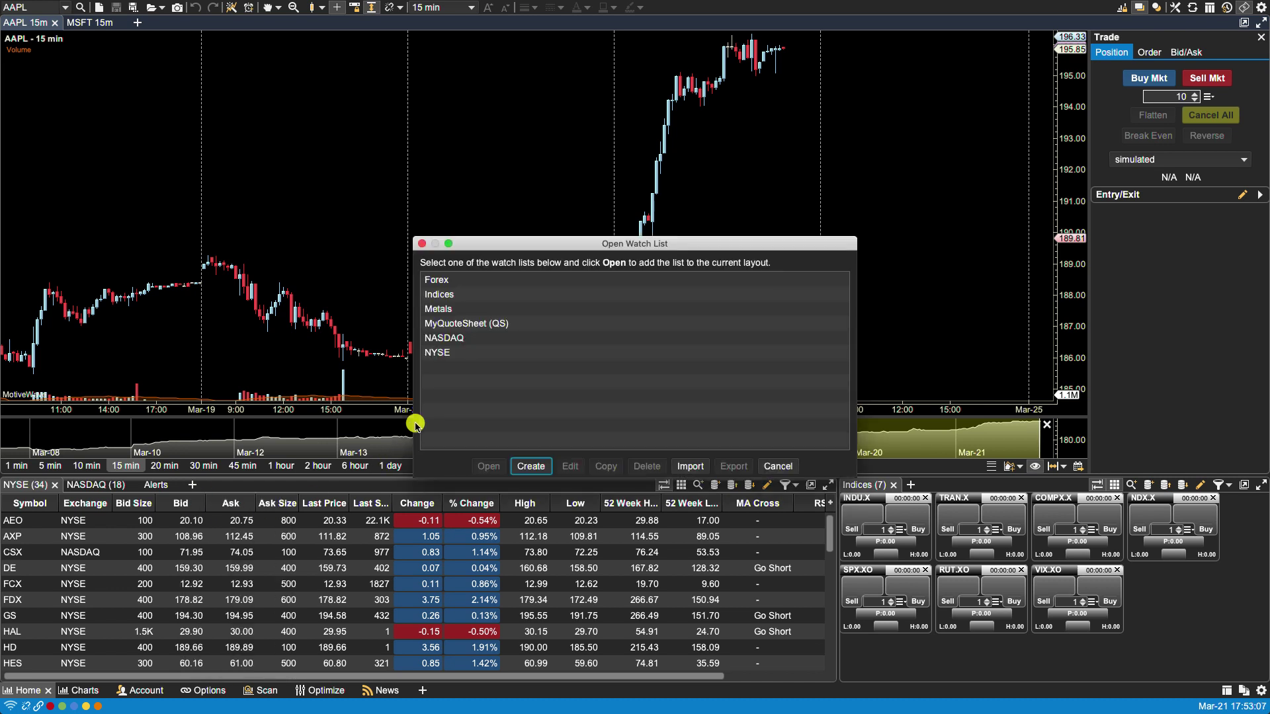
{"action": "left_click", "coordinate": [492, 326]}
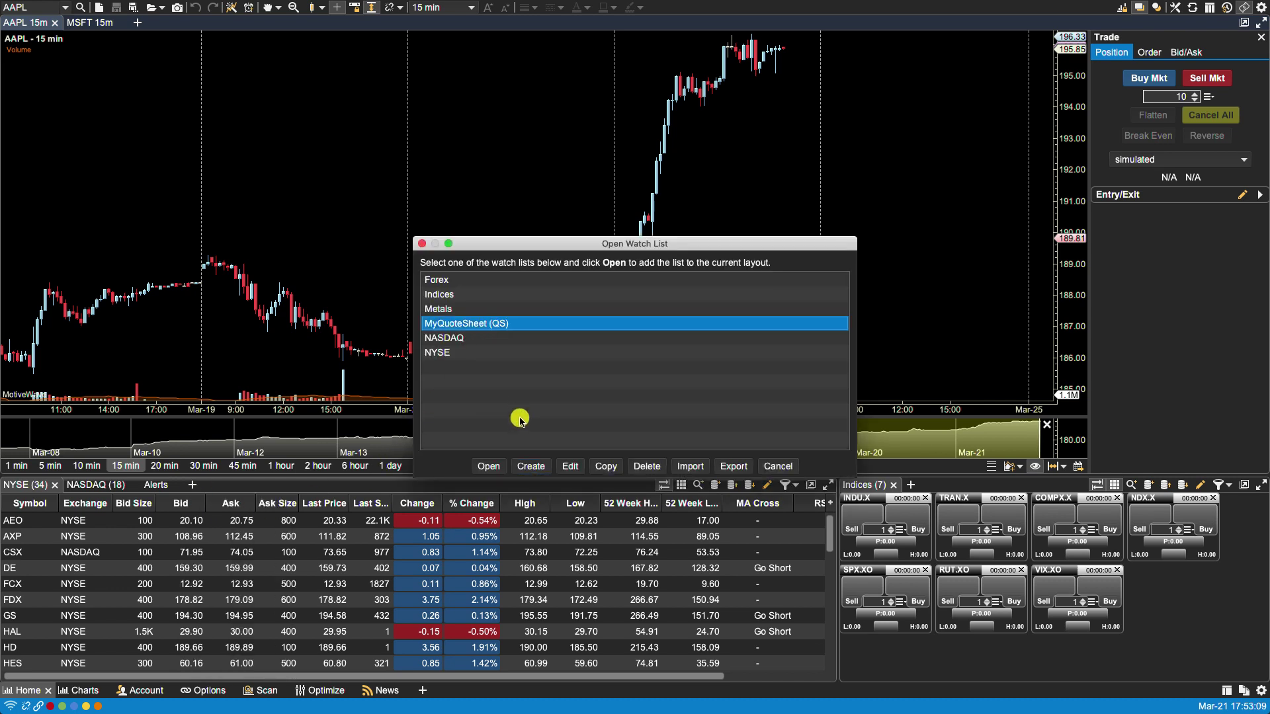
{"action": "left_click", "coordinate": [487, 465]}
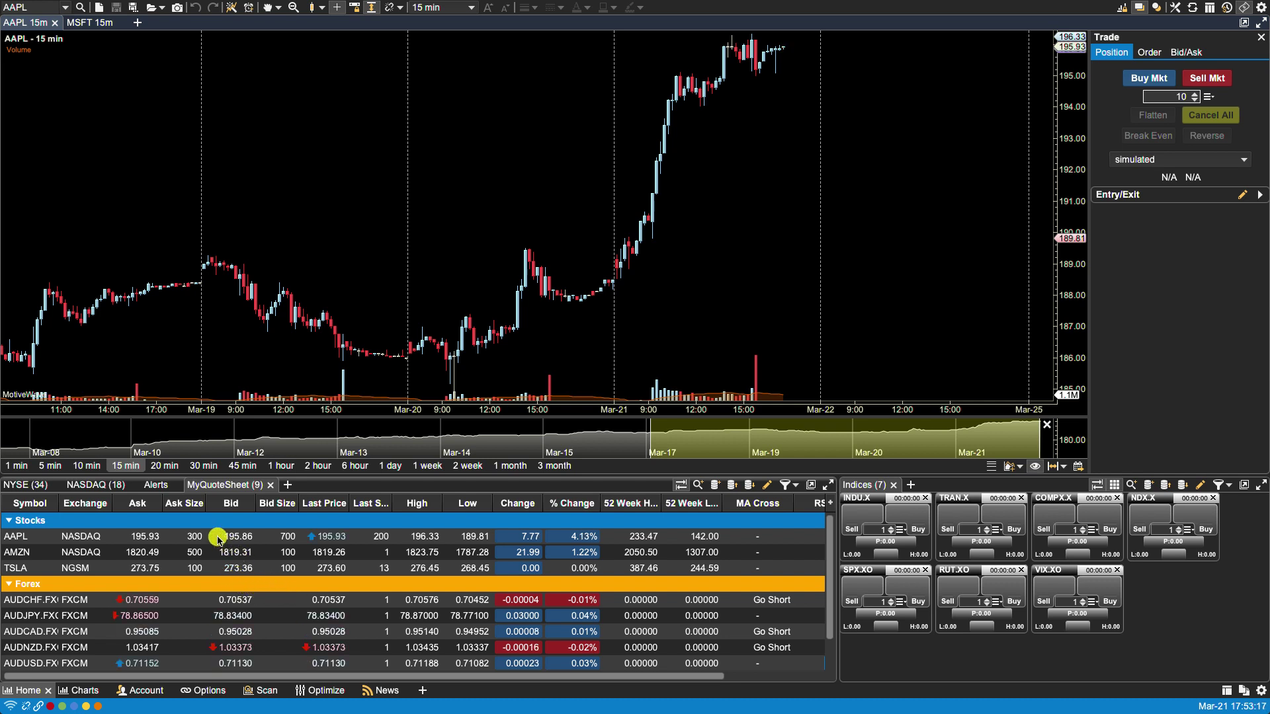
Move Stocks below Forex, then set Forex to Red Link and Stocks to Green Link
{"action": "right_click", "coordinate": [172, 523]}
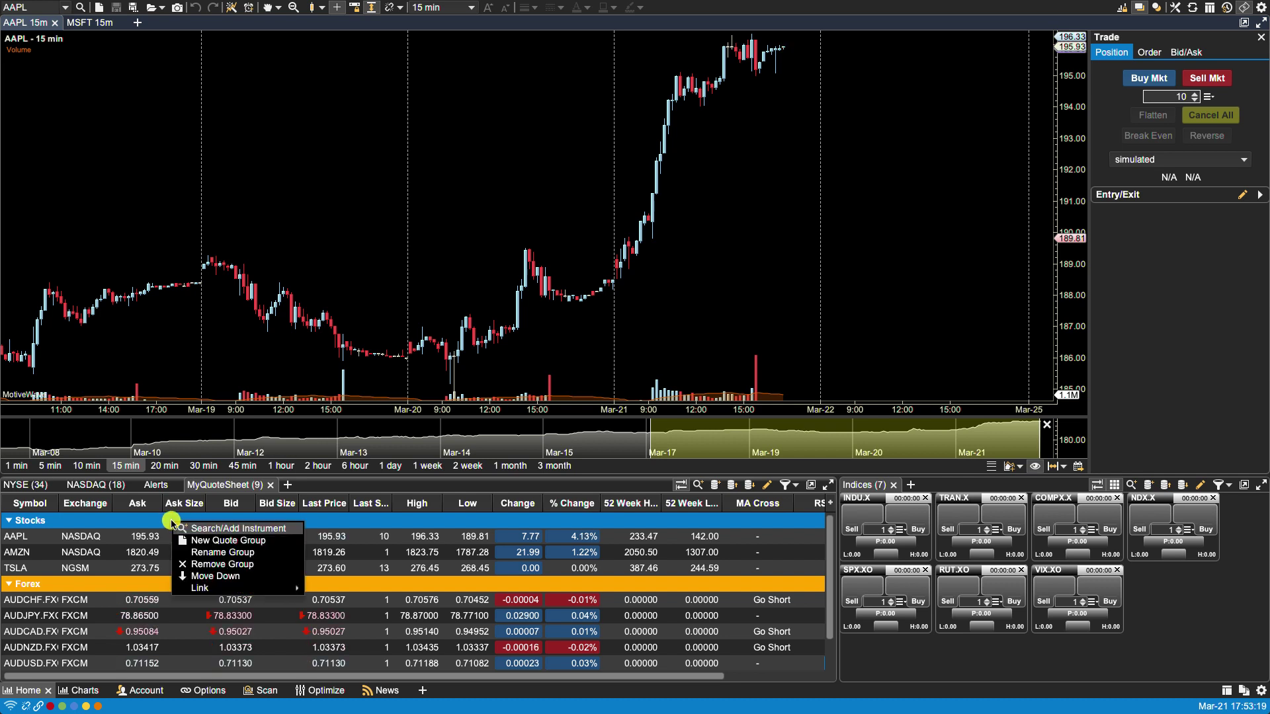
{"action": "left_click", "coordinate": [203, 576]}
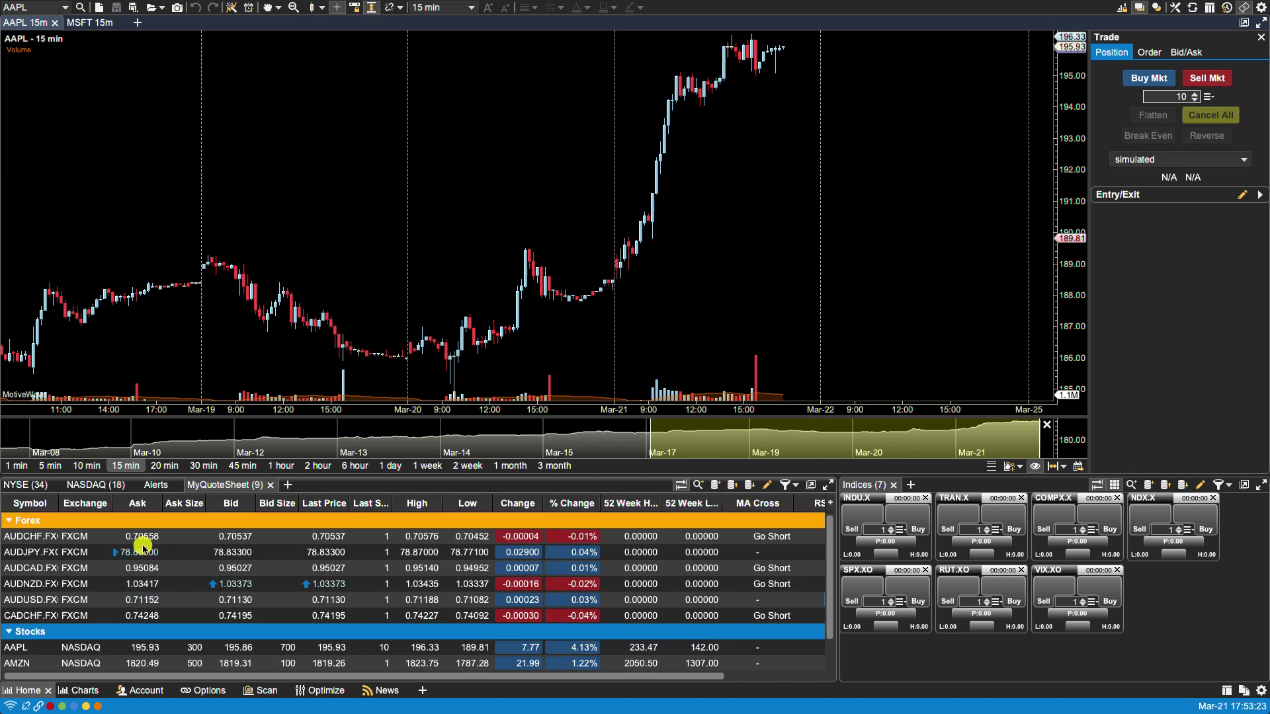
{"action": "right_click", "coordinate": [90, 524]}
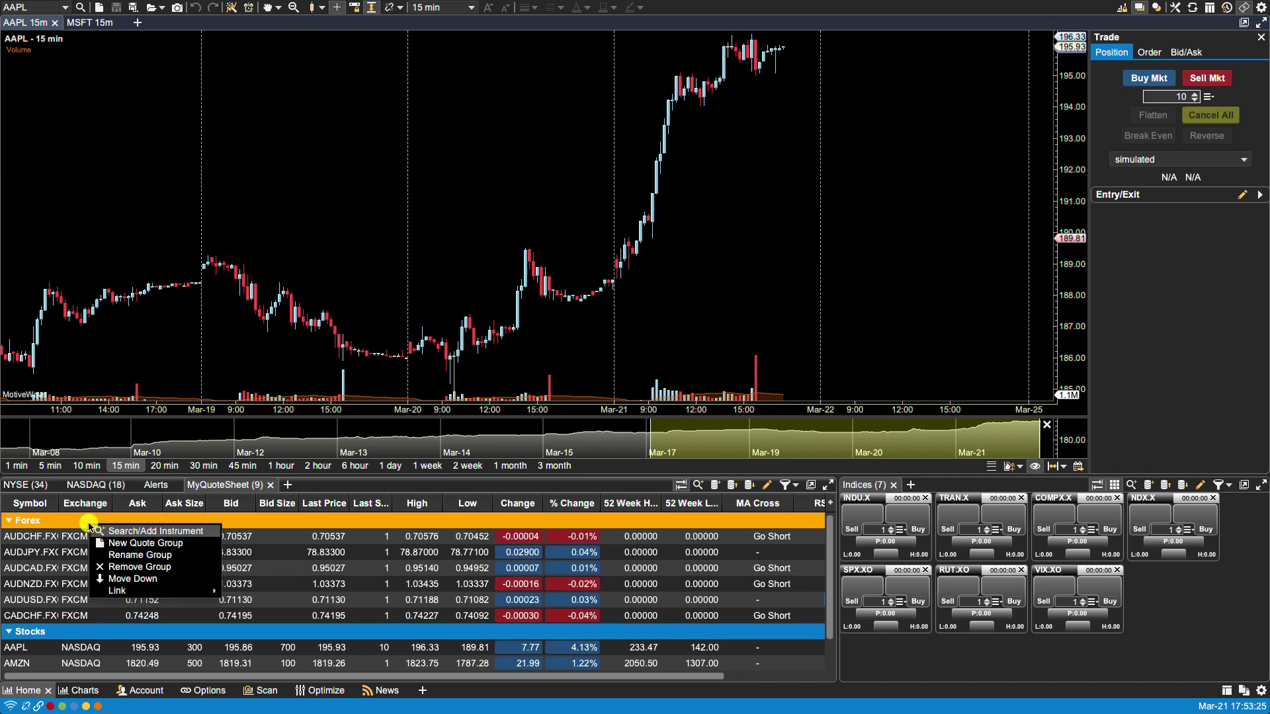
{"action": "mouse_move", "coordinate": [157, 594]}
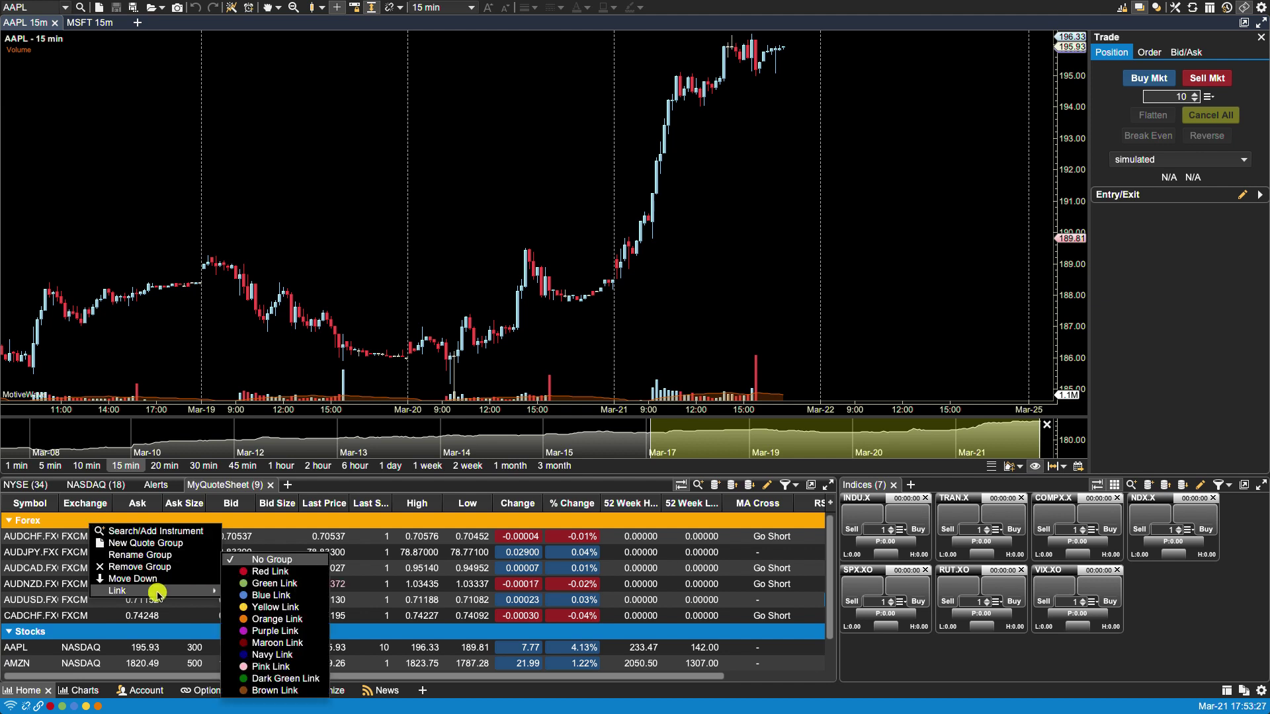
{"action": "left_click", "coordinate": [267, 572]}
{"action": "right_click", "coordinate": [97, 633]}
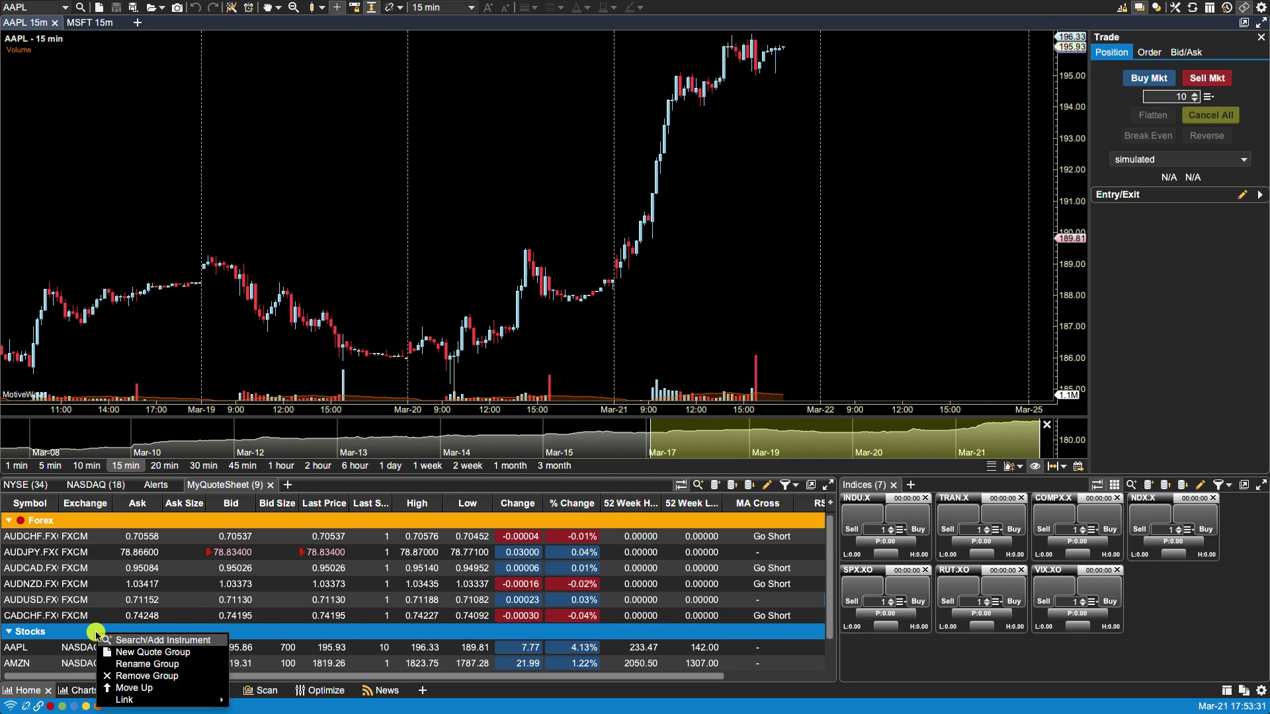
{"action": "mouse_move", "coordinate": [133, 700]}
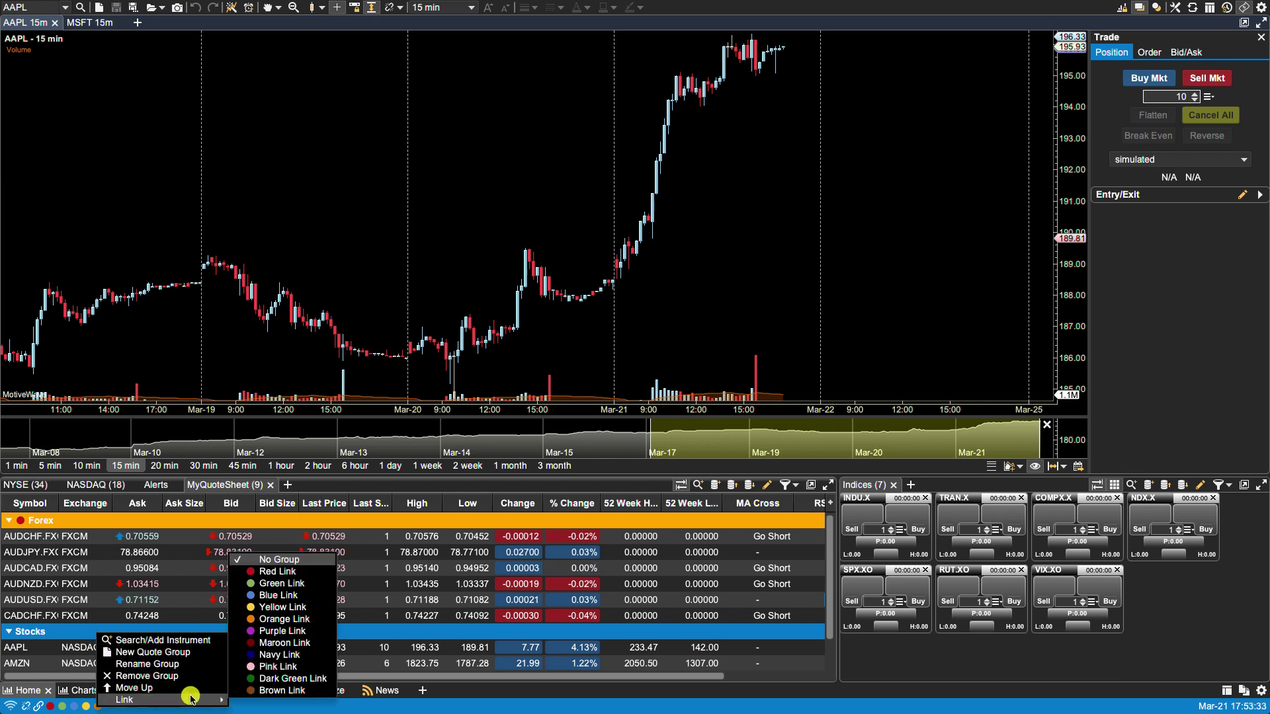
{"action": "left_click", "coordinate": [269, 584]}
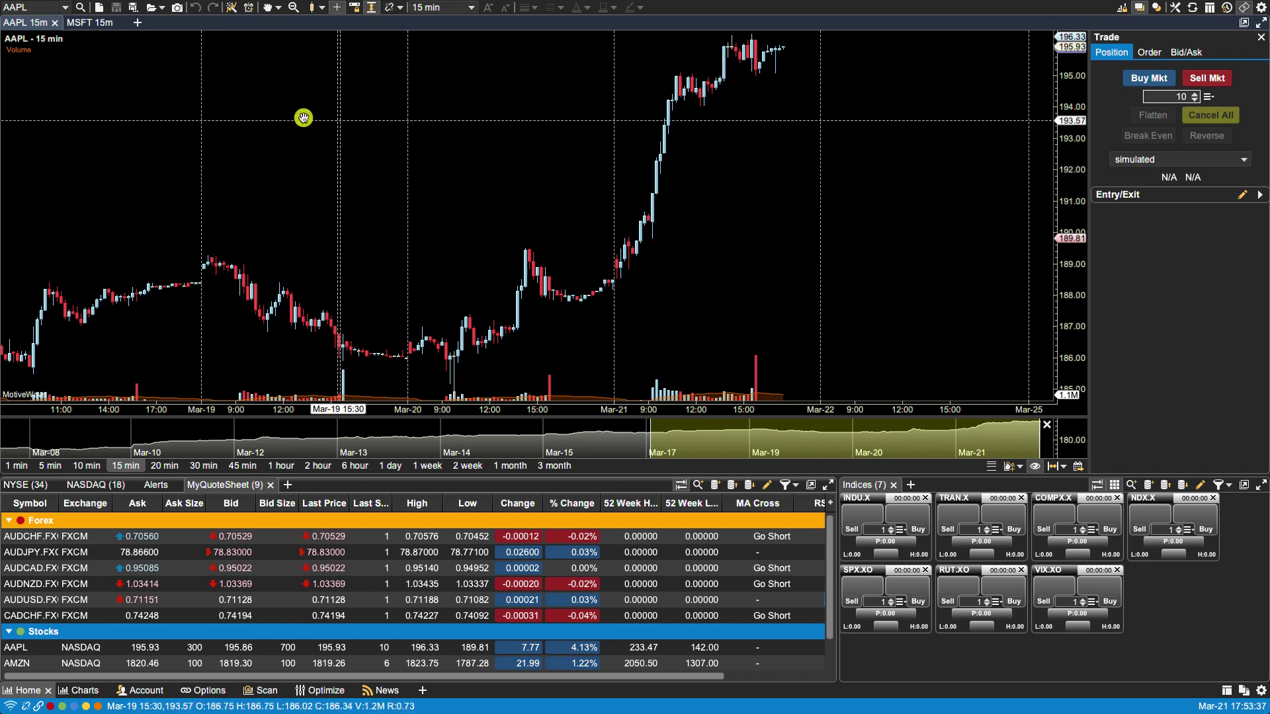
Link AAPL chart to Red and MSFT chart to Green, close the Trade panel, drag MSFT out
{"action": "left_click", "coordinate": [401, 9]}
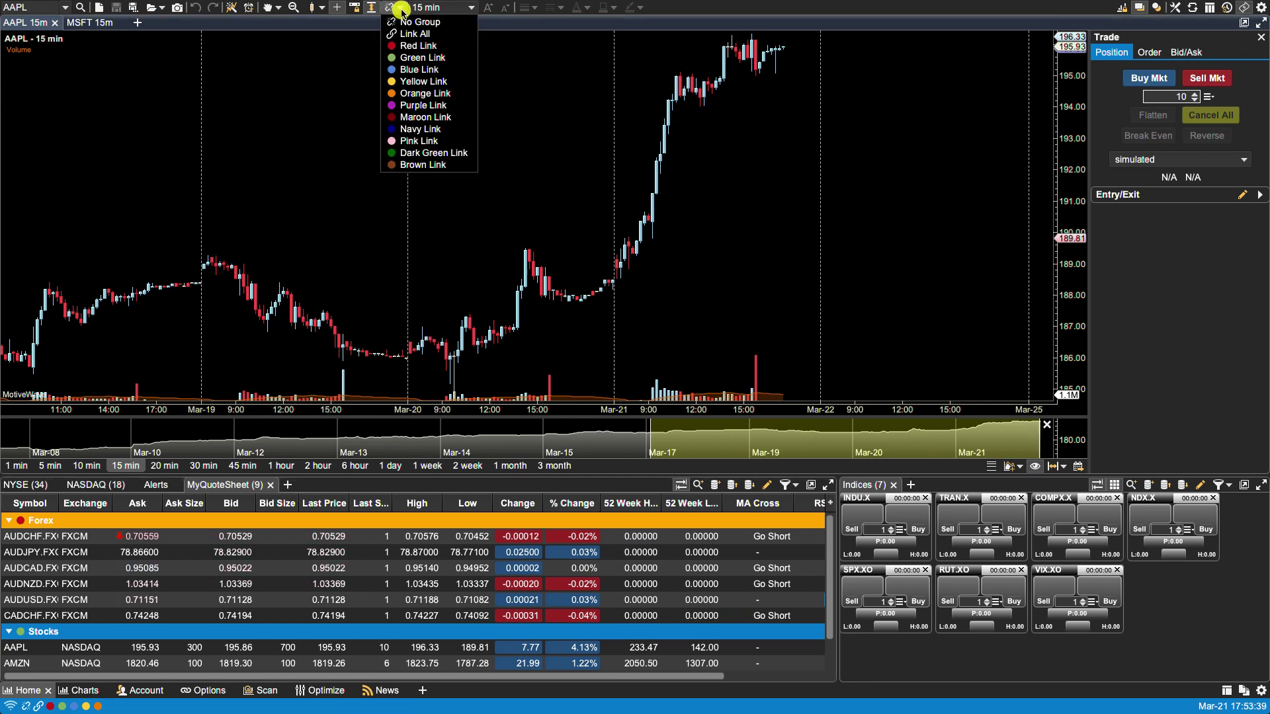
{"action": "left_click", "coordinate": [405, 45]}
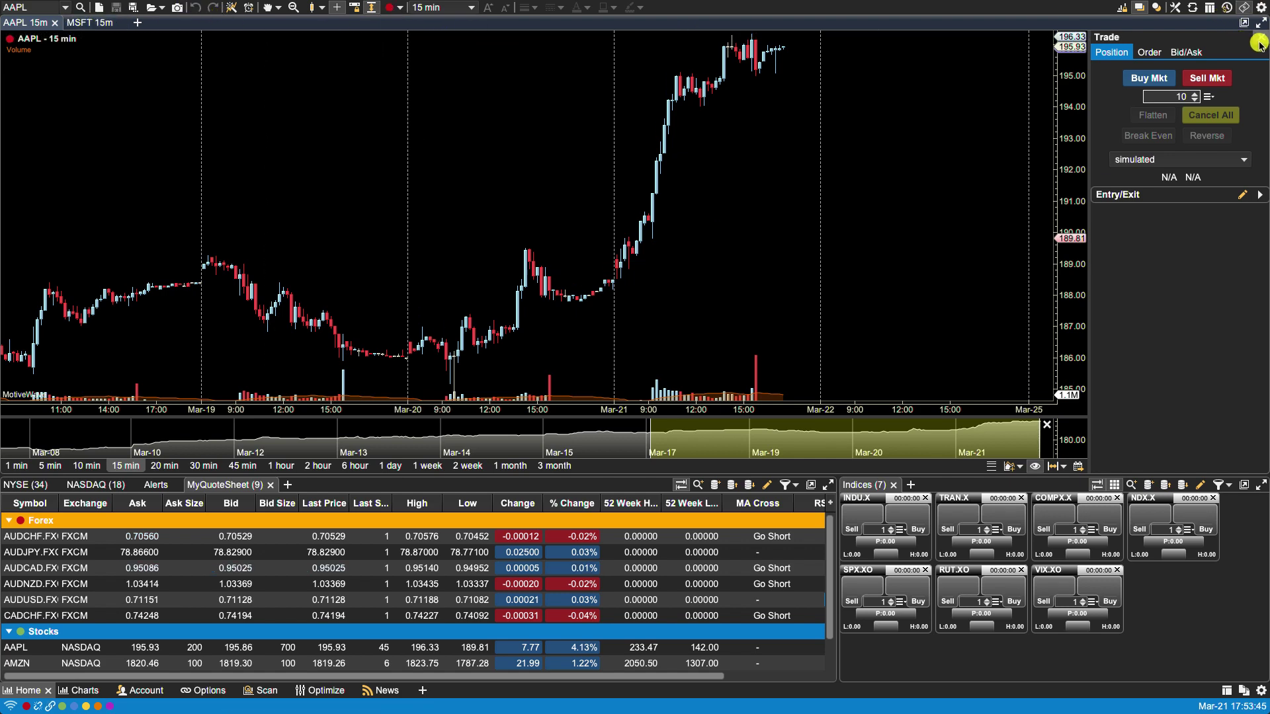
{"action": "left_click", "coordinate": [98, 23]}
{"action": "left_click", "coordinate": [389, 8]}
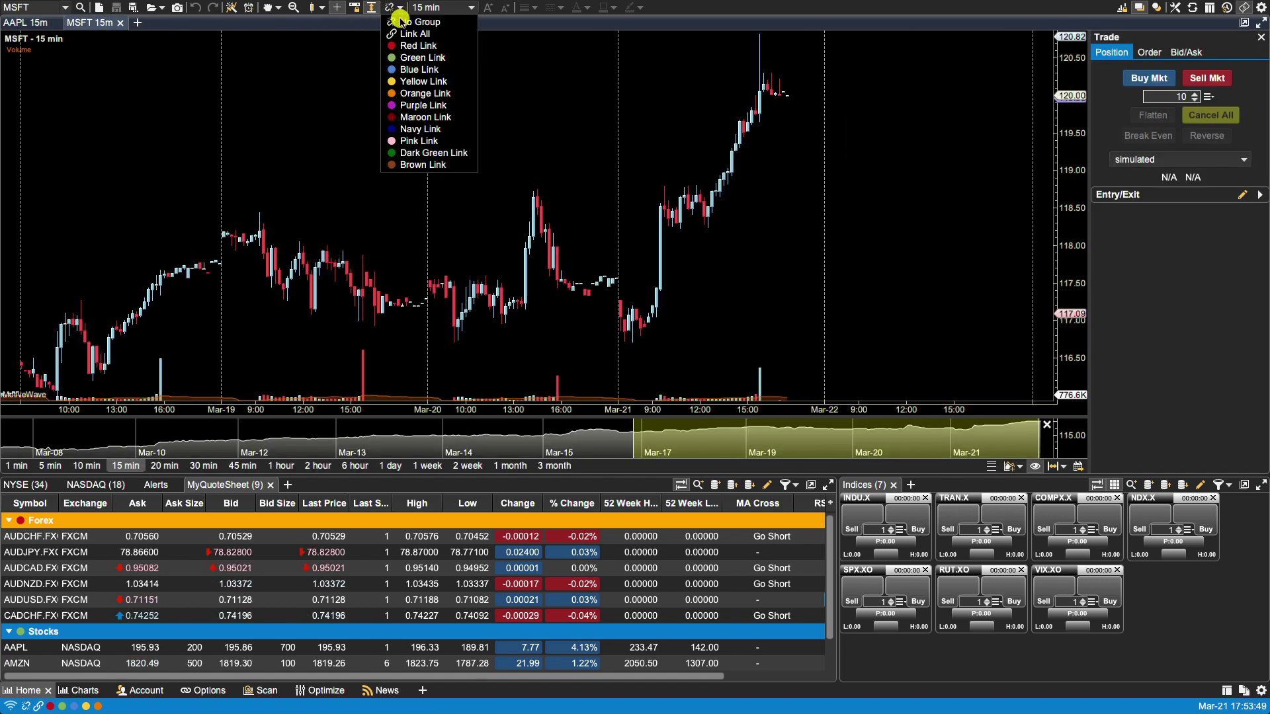
{"action": "left_click", "coordinate": [403, 59]}
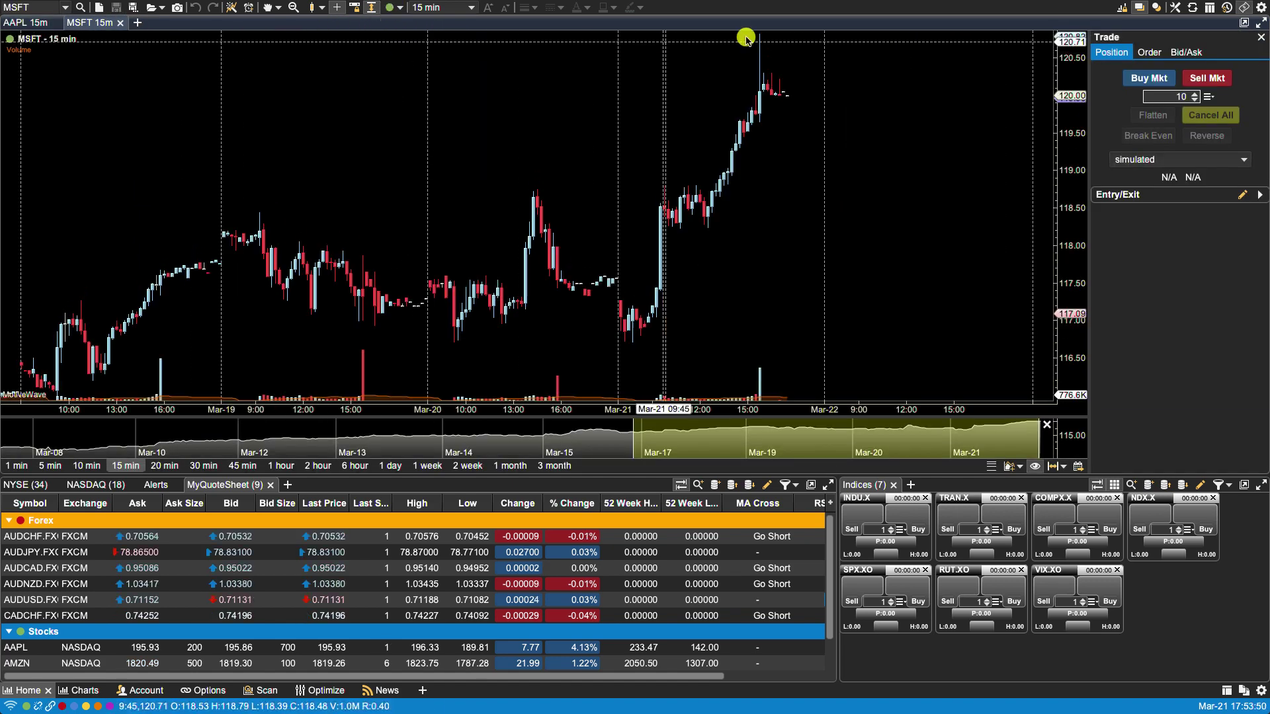
{"action": "left_click", "coordinate": [1260, 37]}
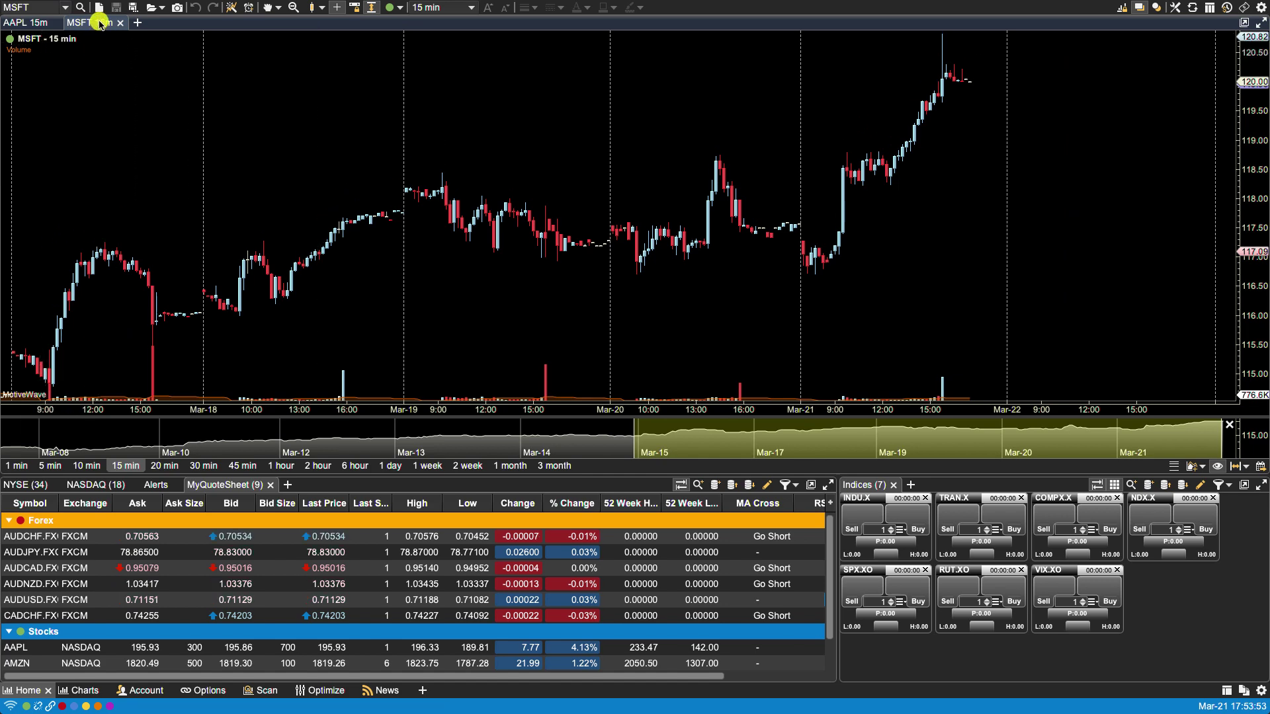
{"action": "left_click_drag", "start_coordinate": [101, 24], "coordinate": [973, 244]}
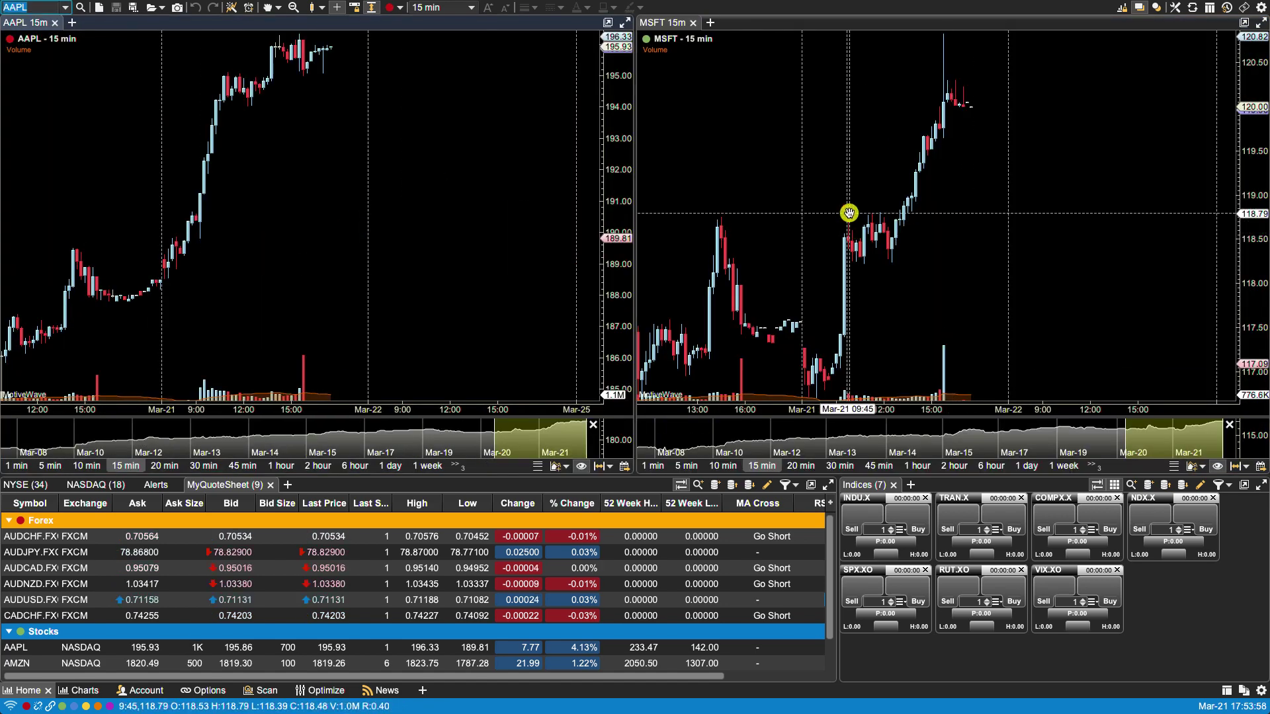
Load AUDJPY.FXCM into the red-linked left chart and AMZN into the green-linked right chart
{"action": "left_click", "coordinate": [45, 539]}
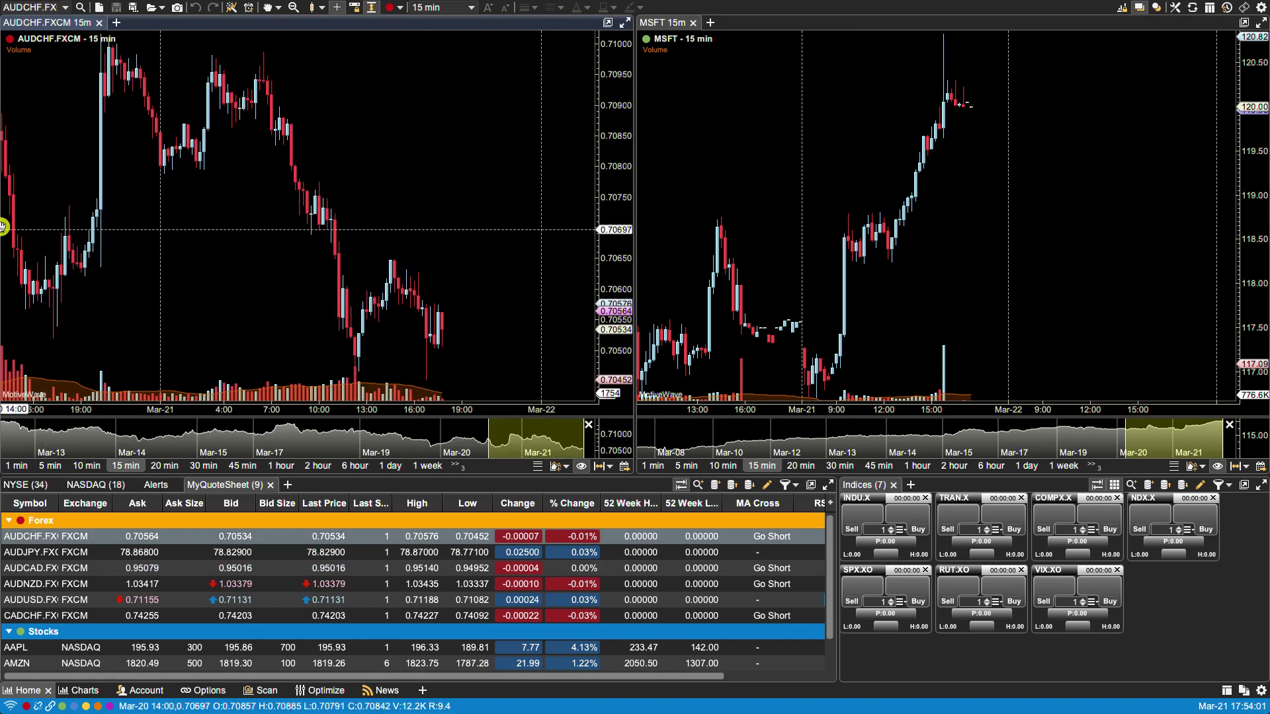
{"action": "left_click", "coordinate": [38, 553]}
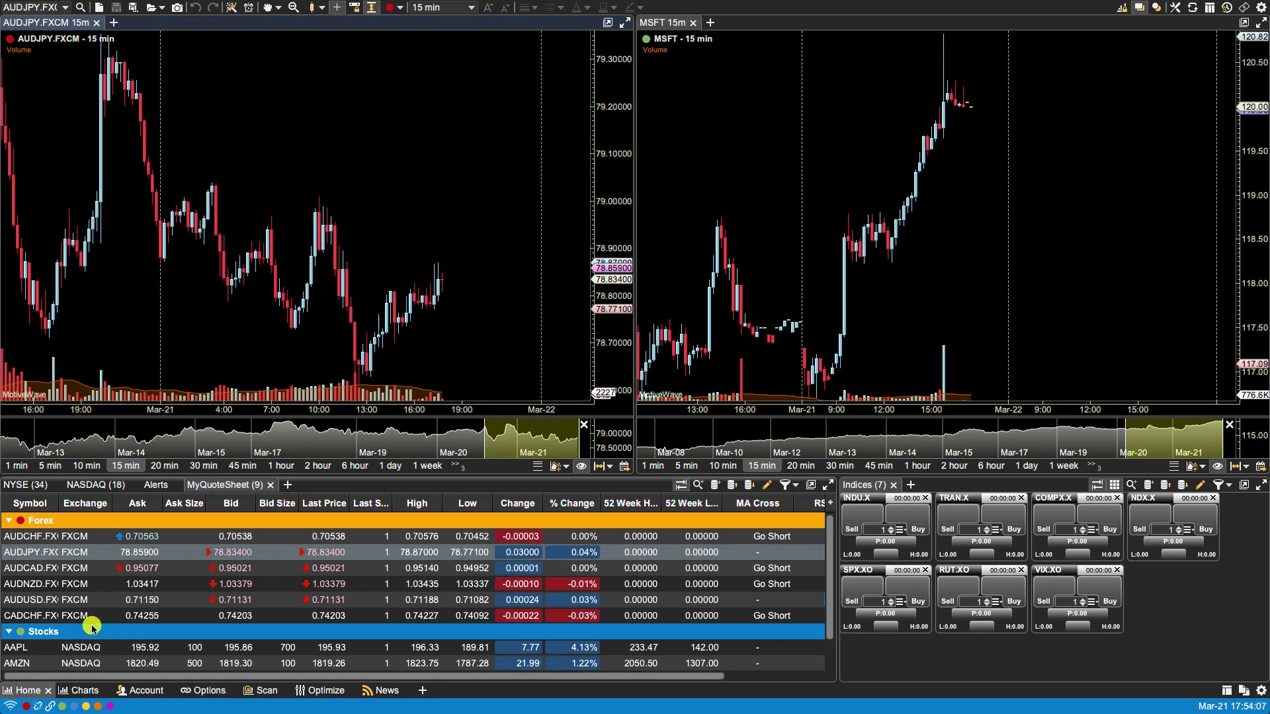
{"action": "left_click", "coordinate": [56, 652]}
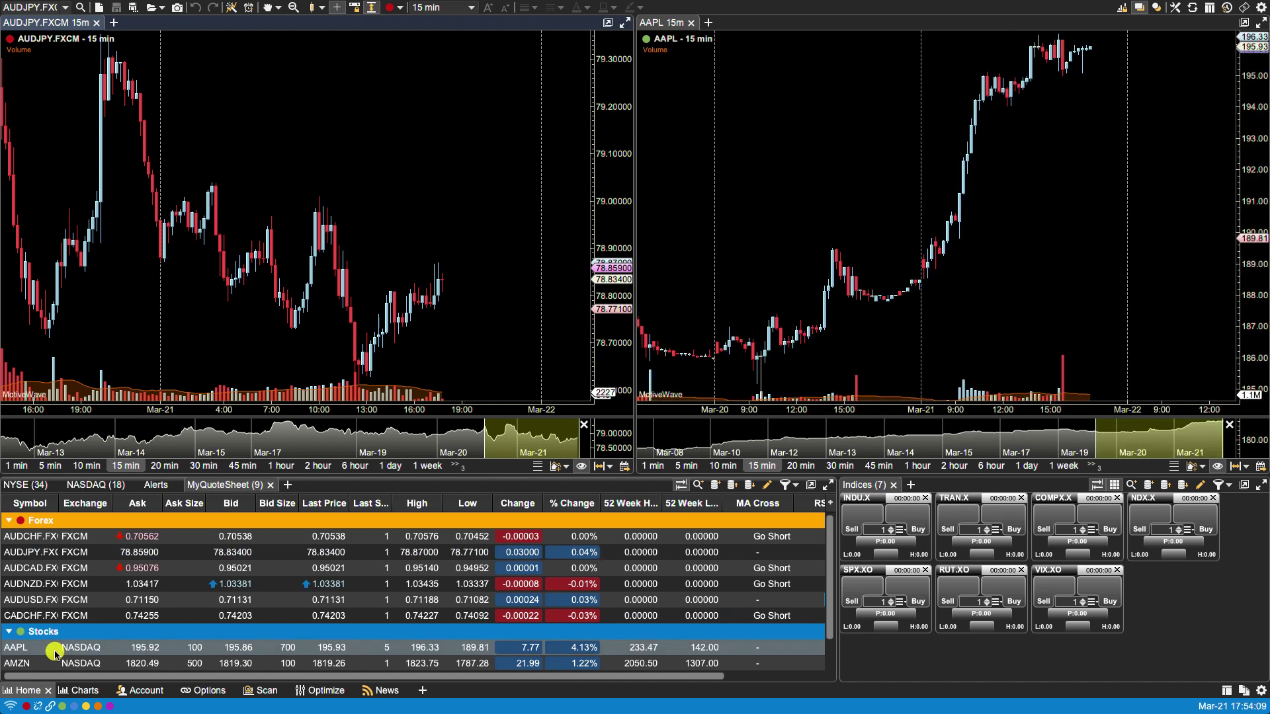
{"action": "left_click", "coordinate": [24, 665]}
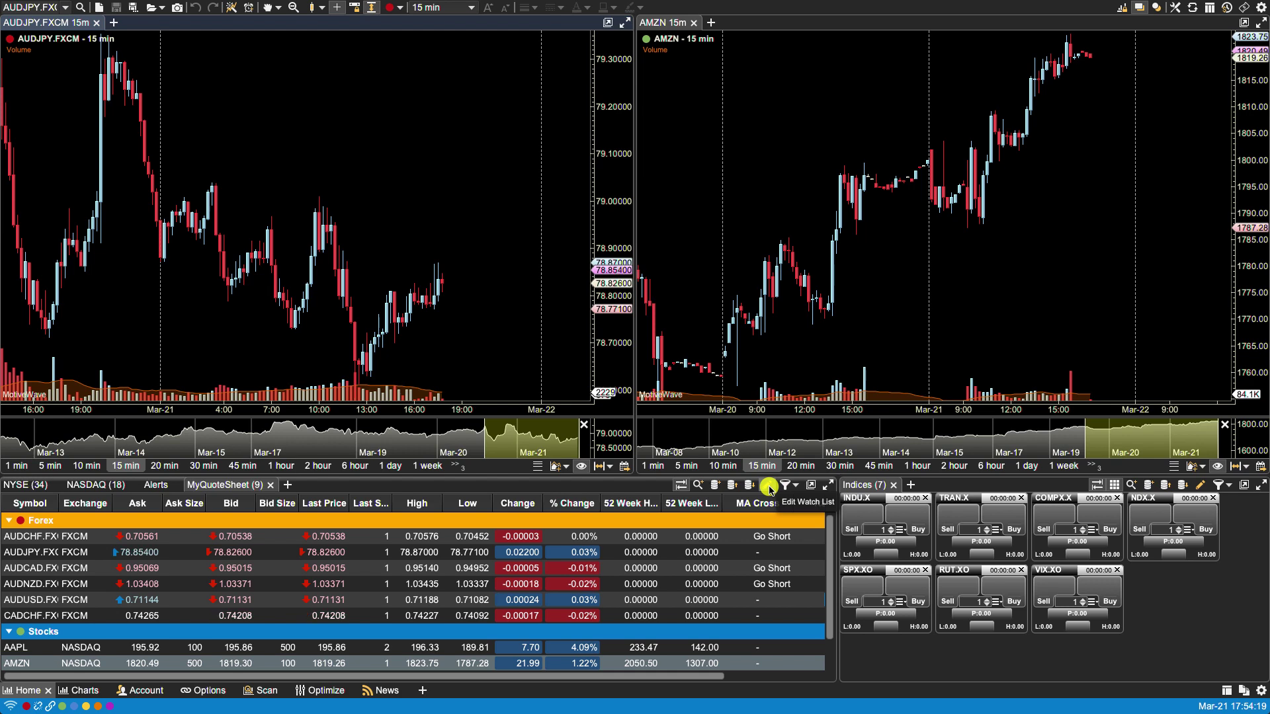
Open MyQuoteSheet's edit dialog and view the Stocks group instruments AAPL, AMZN and TSLA
{"action": "left_click", "coordinate": [770, 487]}
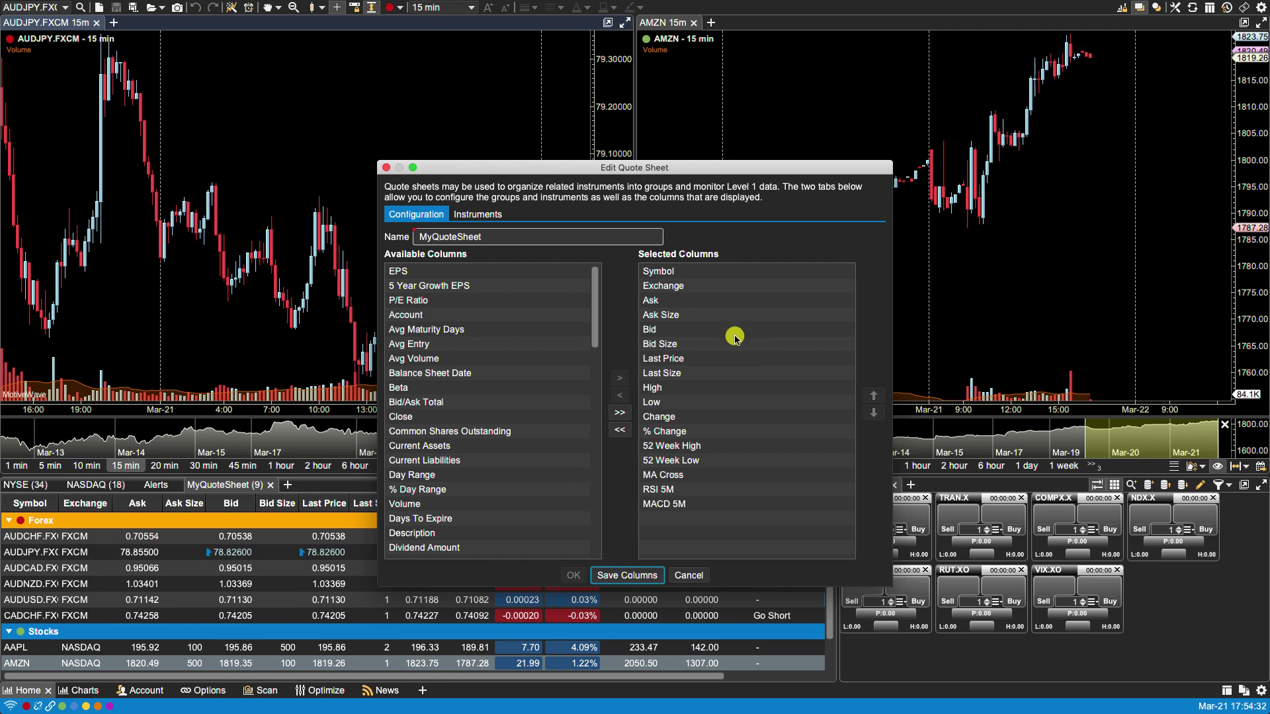
{"action": "left_click", "coordinate": [490, 217]}
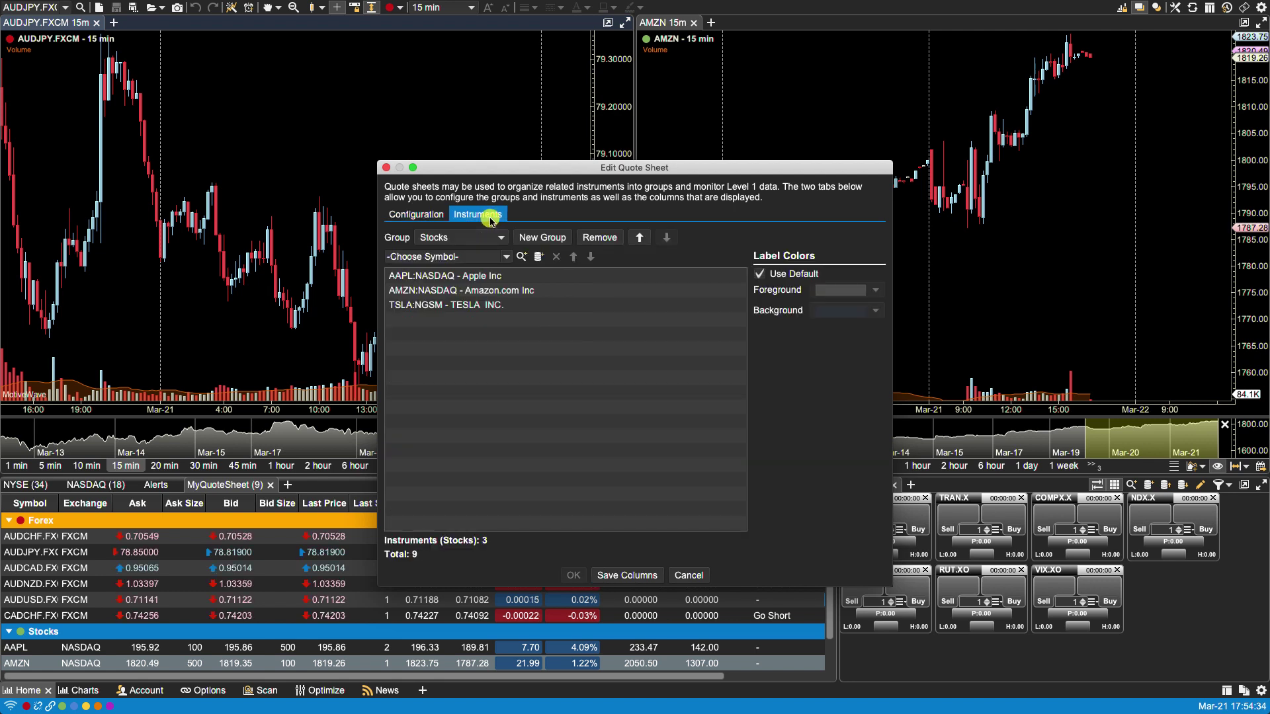